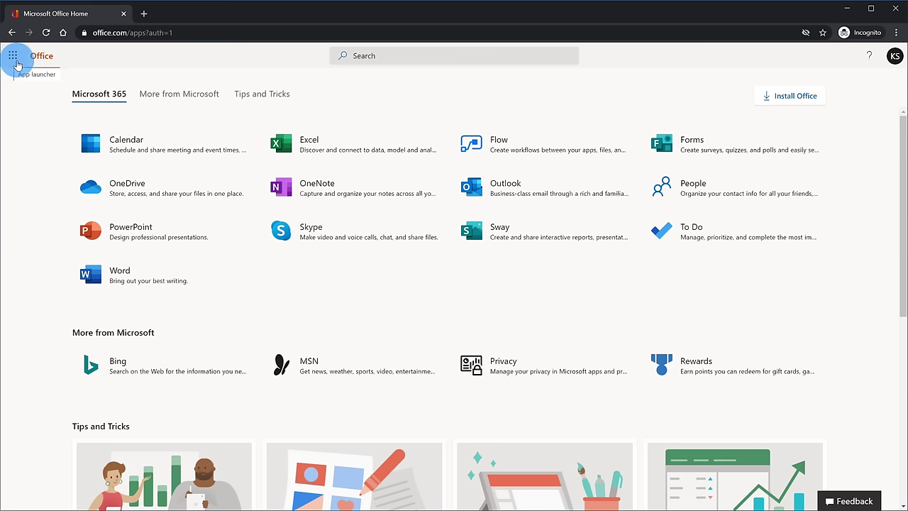
Step: Launch Flow from the Microsoft 365 app launcher's All apps list to open Power Automate
left_click(18, 65)
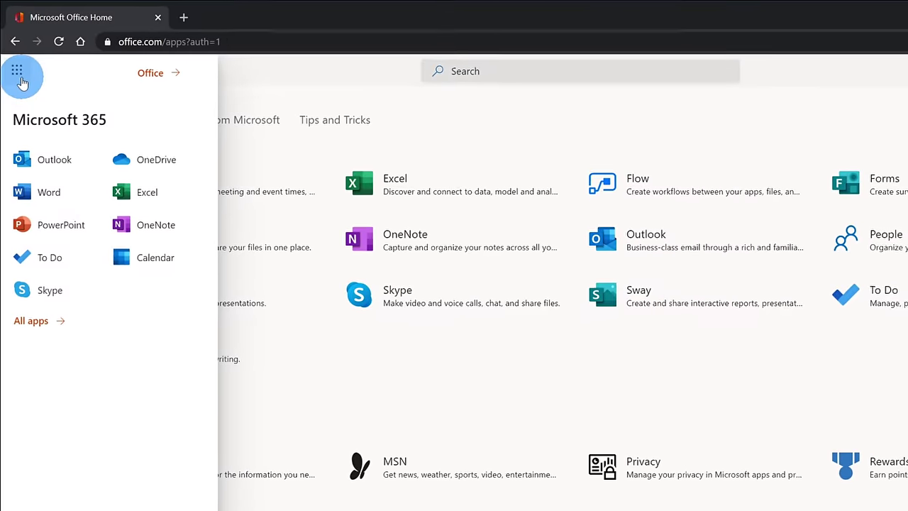
left_click(38, 336)
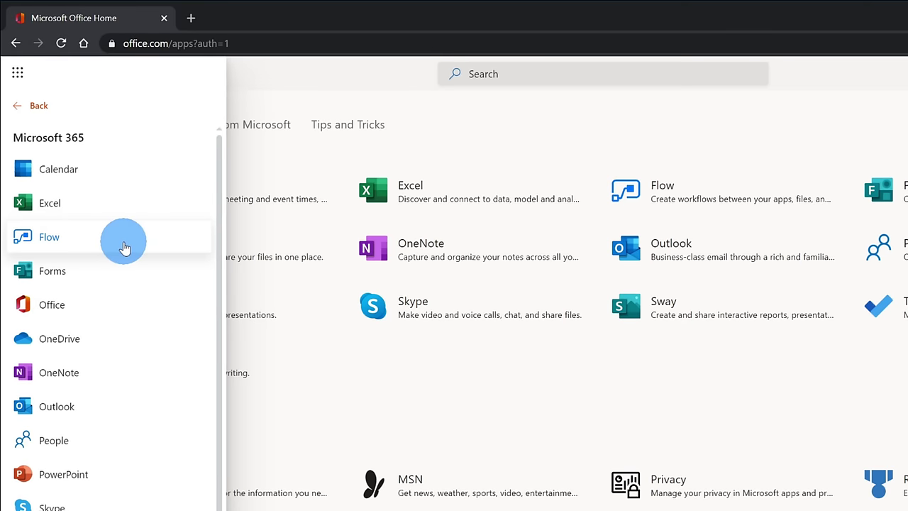
left_click(124, 245)
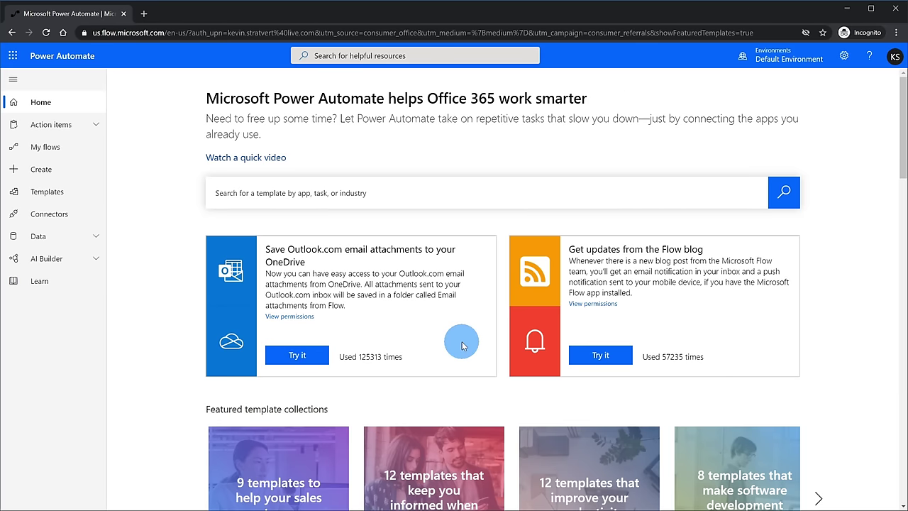
scroll(728, 302, "down", 3)
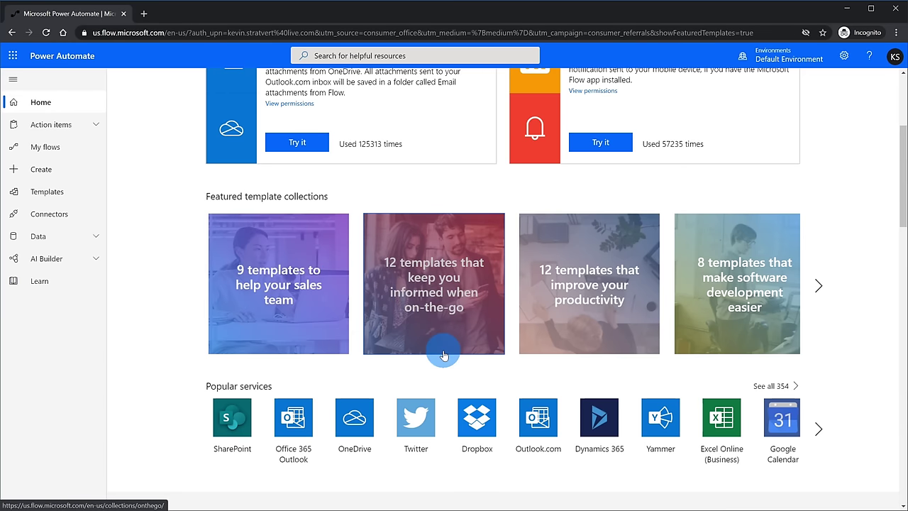
scroll(443, 354, "down", 1)
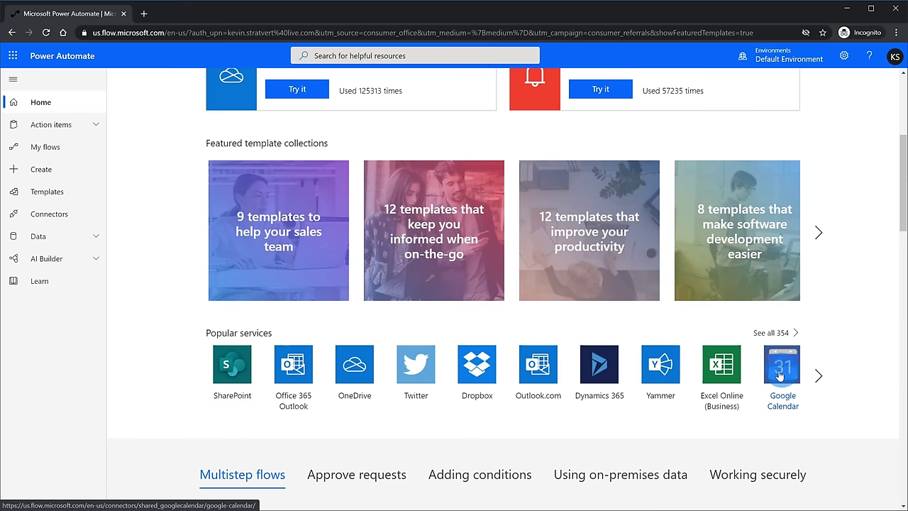
scroll(837, 359, "up", 4)
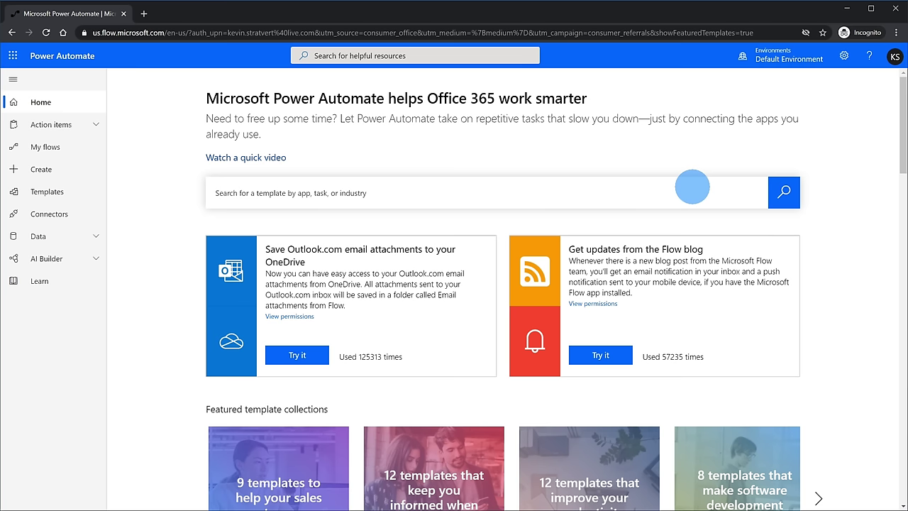
Step: Paste 'youtube' into the template search box and run the search
right_click(688, 191)
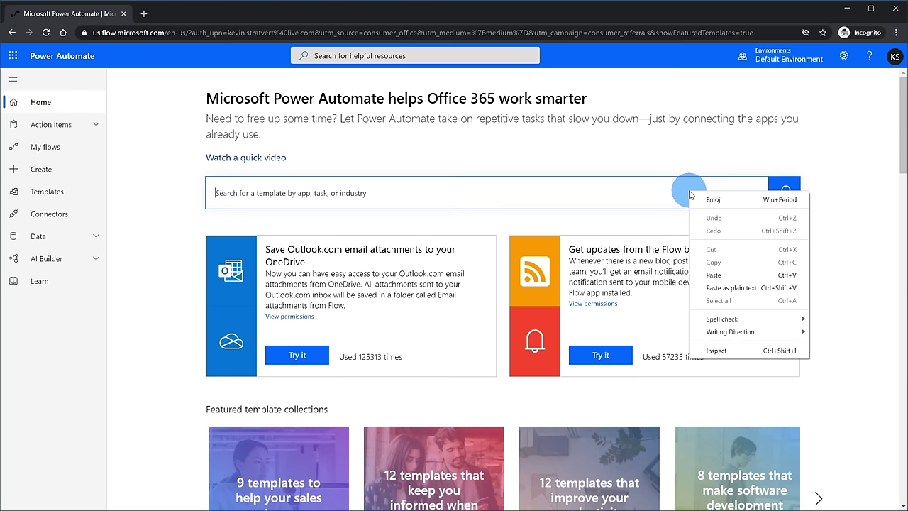
left_click(730, 271)
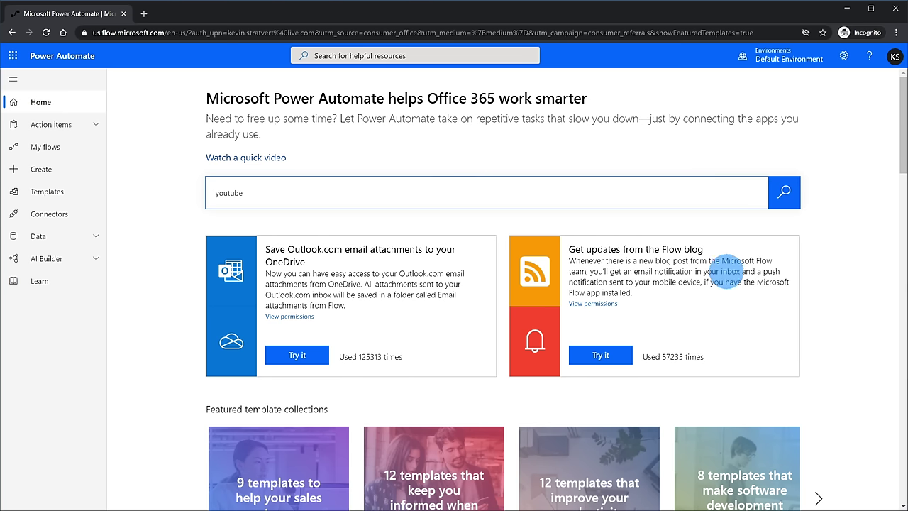
left_click(784, 192)
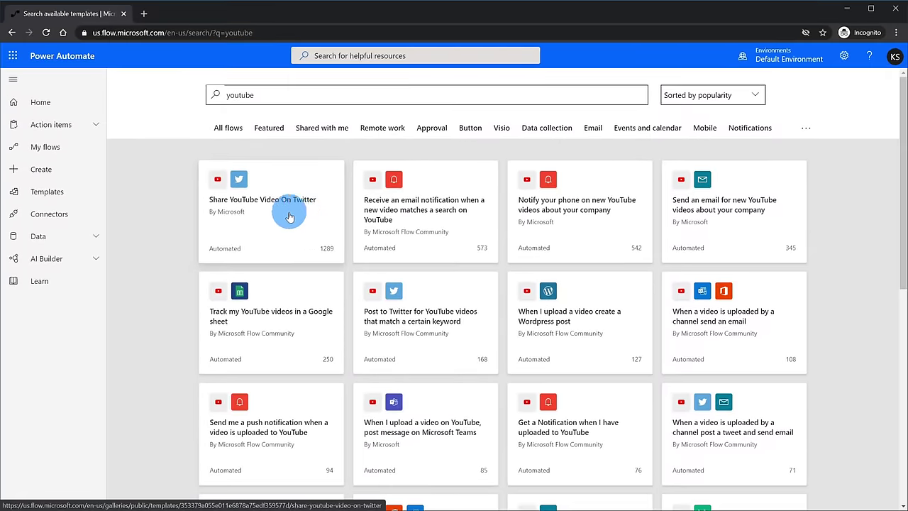
Step: Open the Share YouTube Video On Twitter template and check its YouTube and Twitter connections are valid
left_click(285, 227)
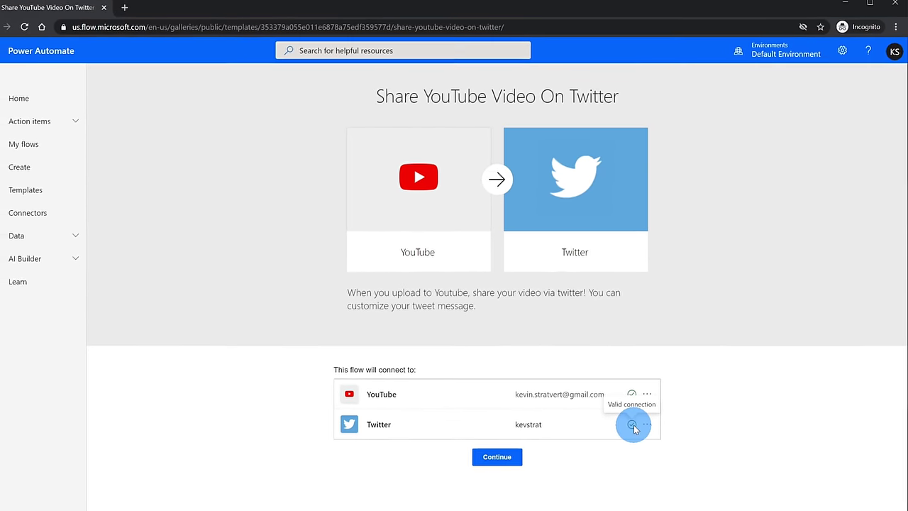
Step: Continue from the template to create the upload-video-to-Post-a-tweet flow
left_click(519, 456)
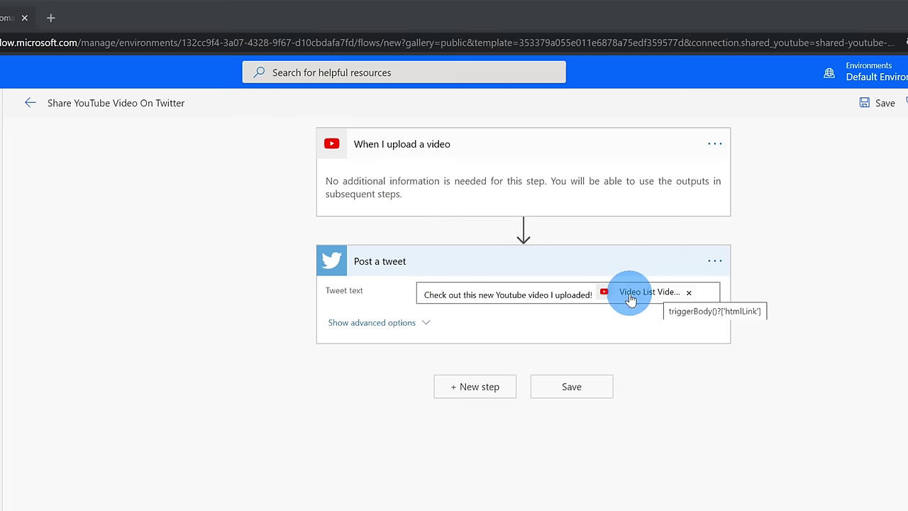
Step: Review the tweet text's dynamic content and save the Share YouTube Video On Twitter flow
left_click(568, 294)
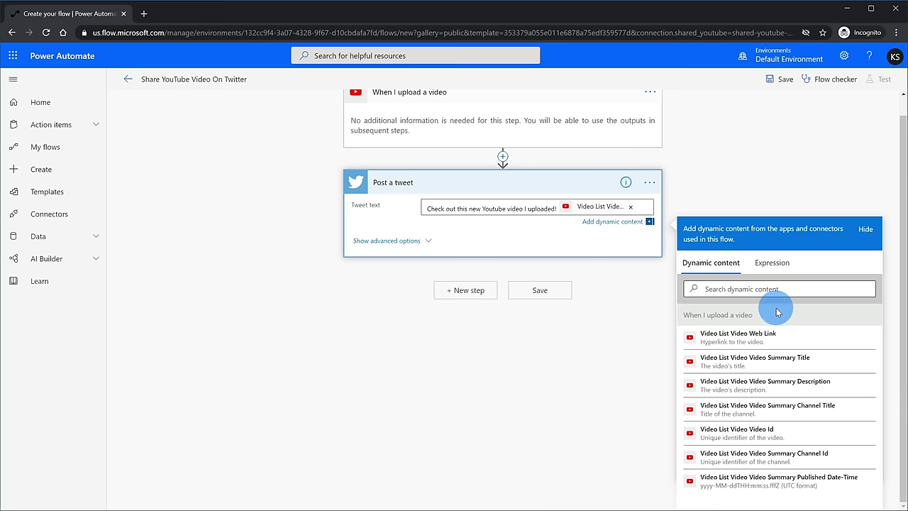
scroll(777, 312, "up", 1)
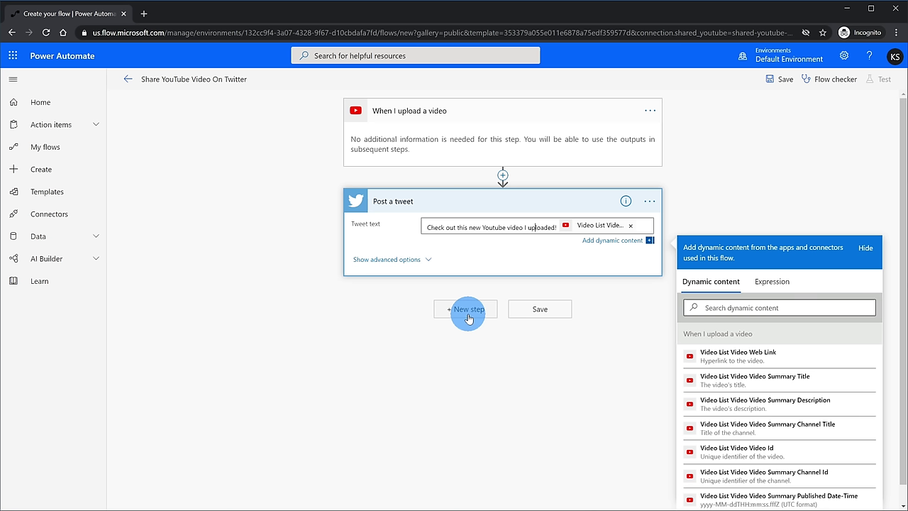
left_click(541, 310)
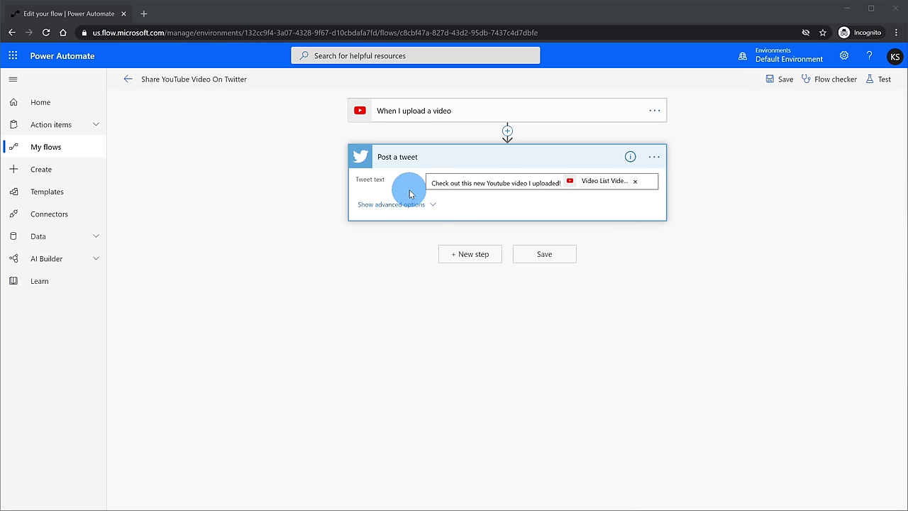
left_click(58, 152)
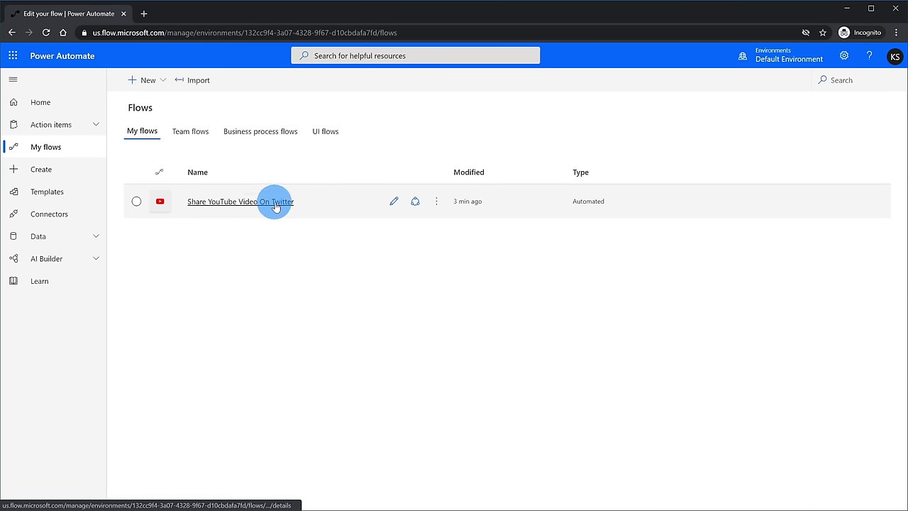
Step: Open the Share YouTube Video On Twitter details page, showing status On and type Automated
left_click(231, 204)
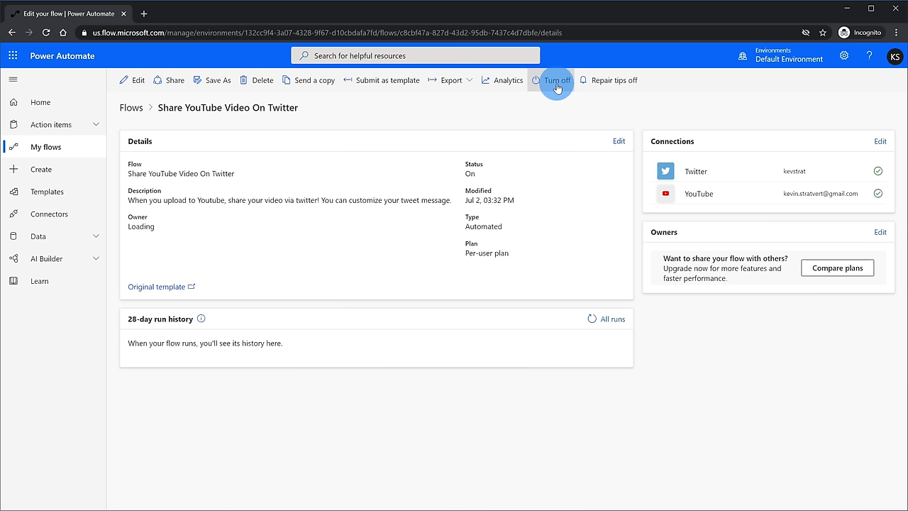
Step: Start a new Automated flow from blank on the Create page
left_click(80, 175)
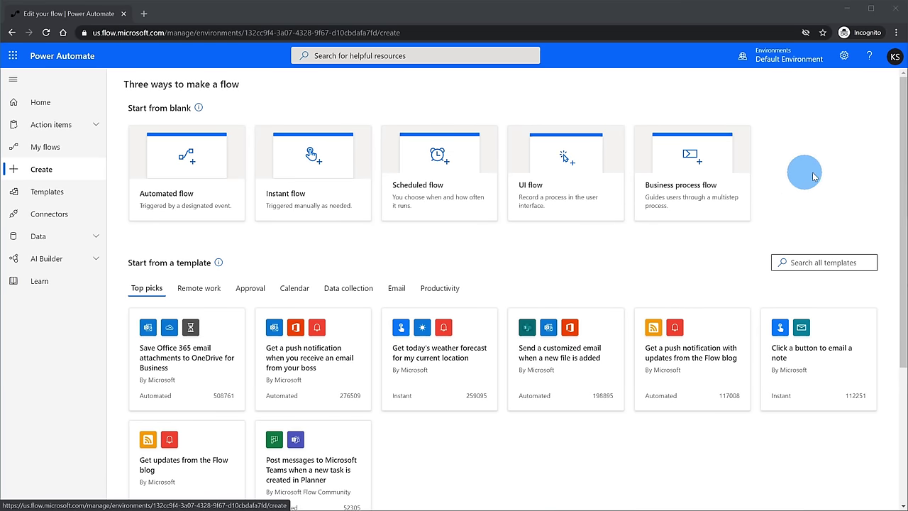
scroll(844, 175, "down", 3)
scroll(843, 175, "up", 1)
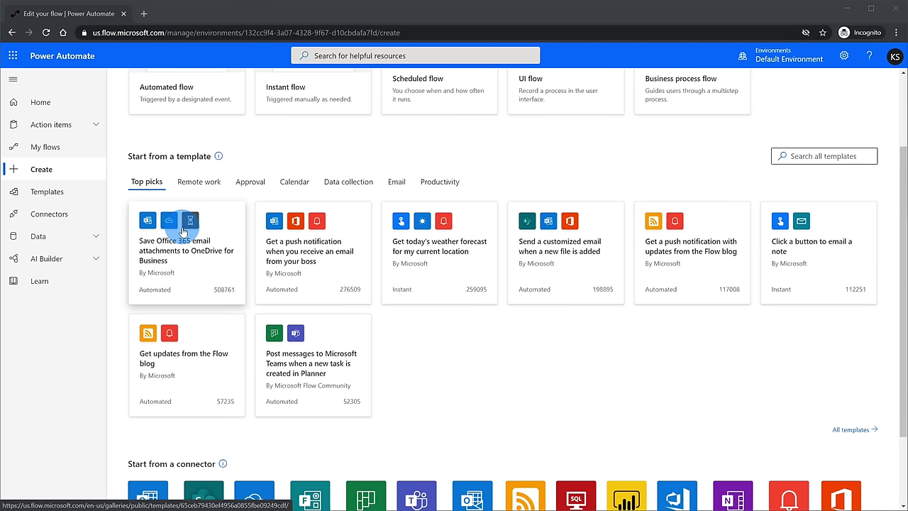
scroll(183, 232, "down", 2)
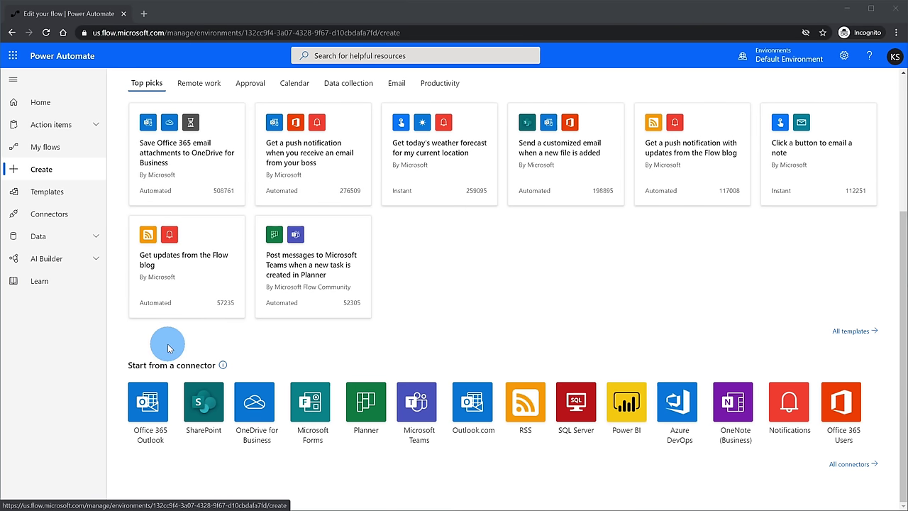
scroll(279, 373, "up", 4)
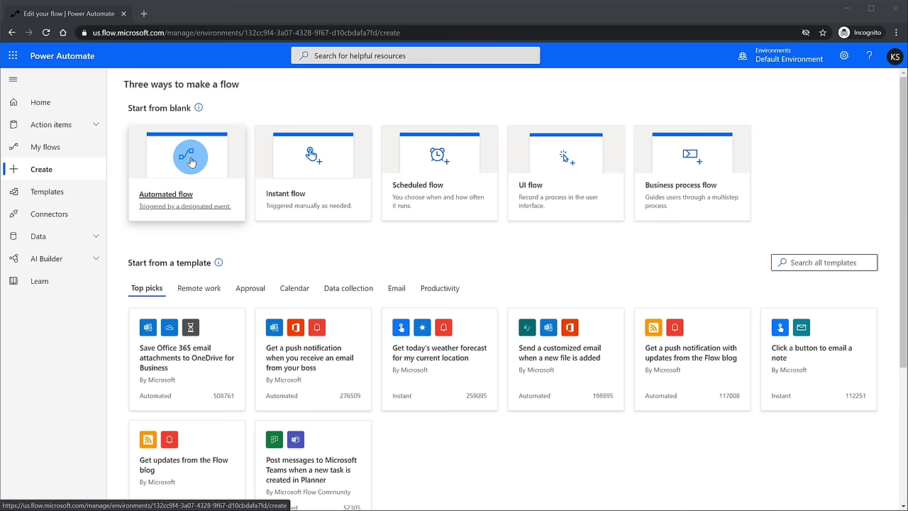
left_click(190, 161)
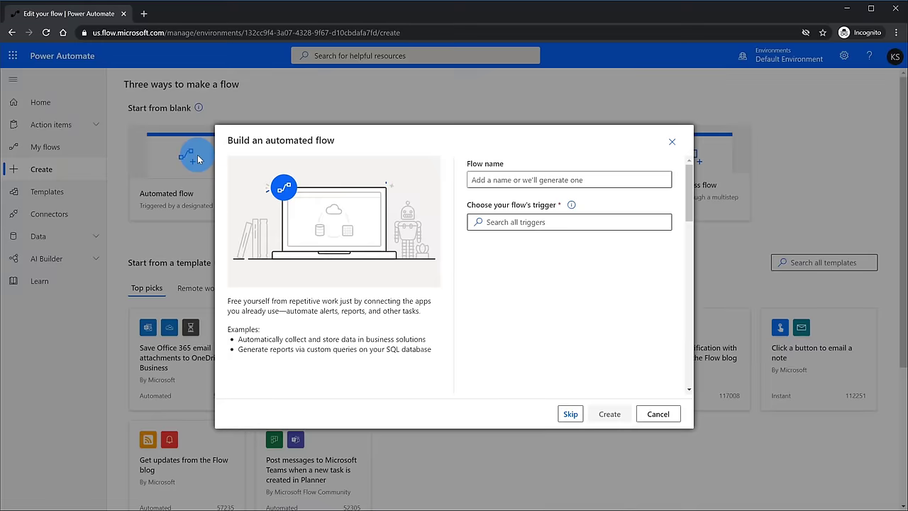
Step: Create a flow named 'YT to Twitter' triggered by YouTube's When I upload a video
left_click(486, 180)
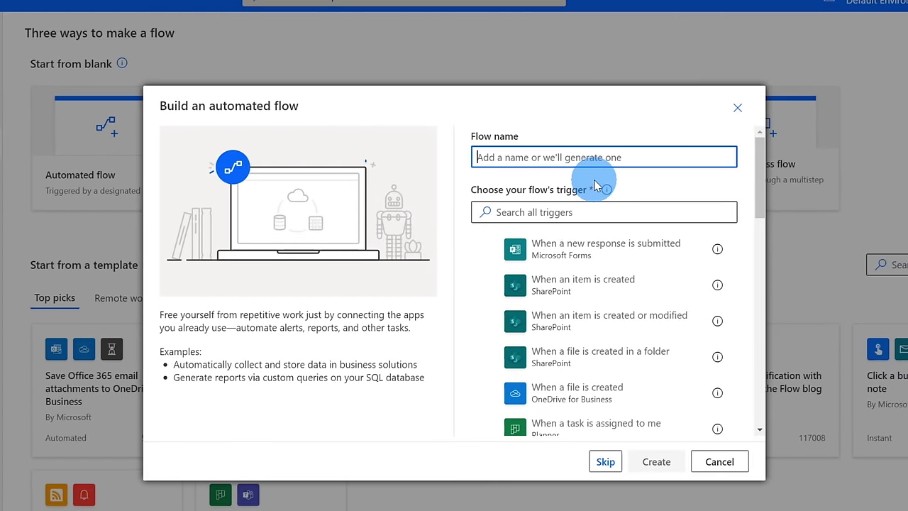
type("YT to Twitter")
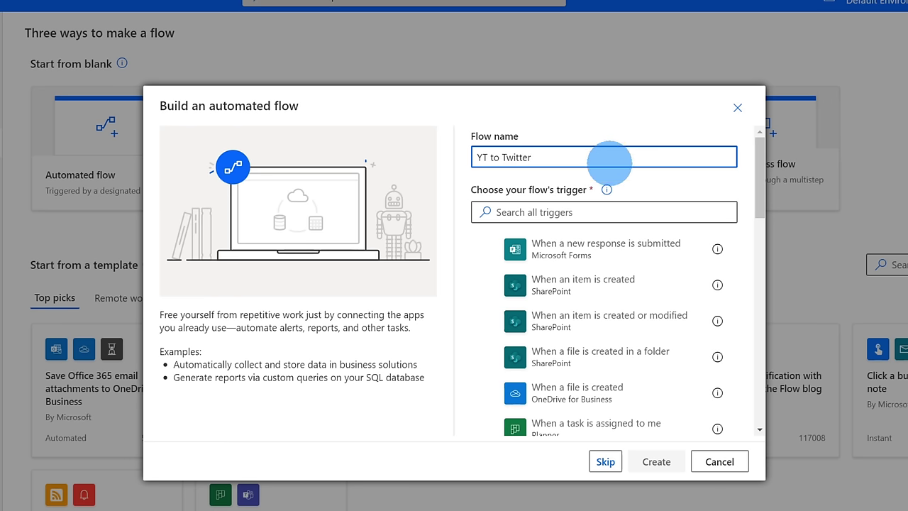
left_click(638, 211)
type("youtube")
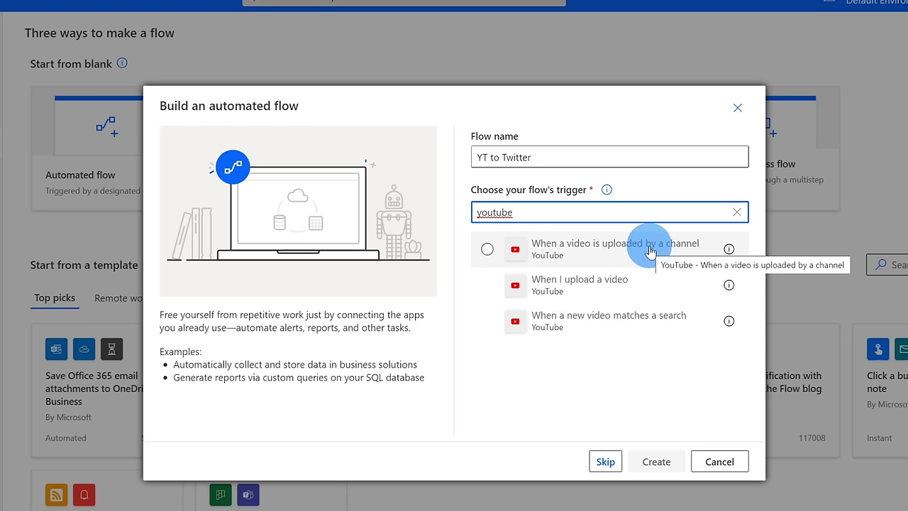
left_click(662, 296)
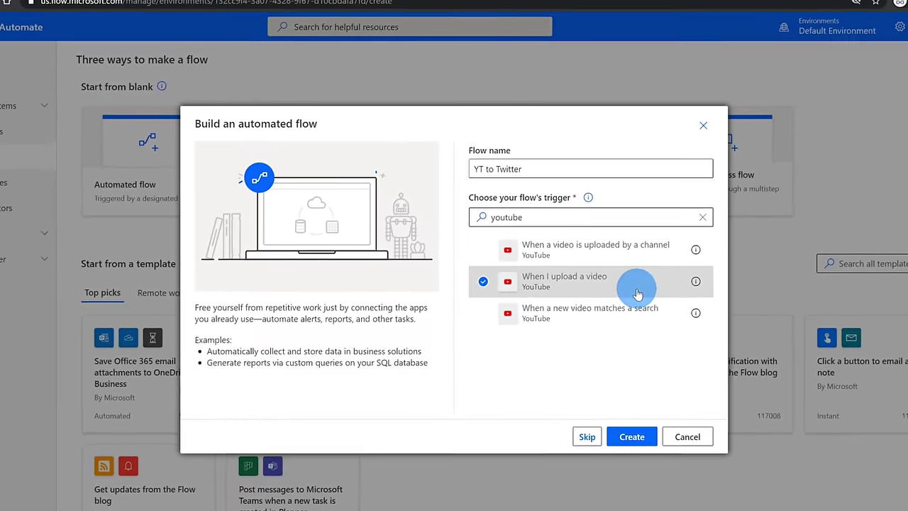
left_click(609, 414)
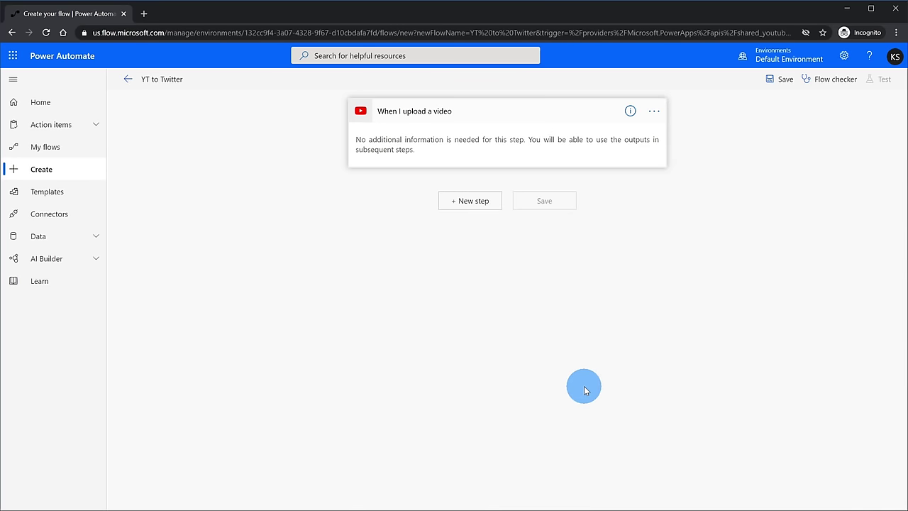
Step: Add a Twitter Post a tweet action after the video-upload trigger
left_click(471, 204)
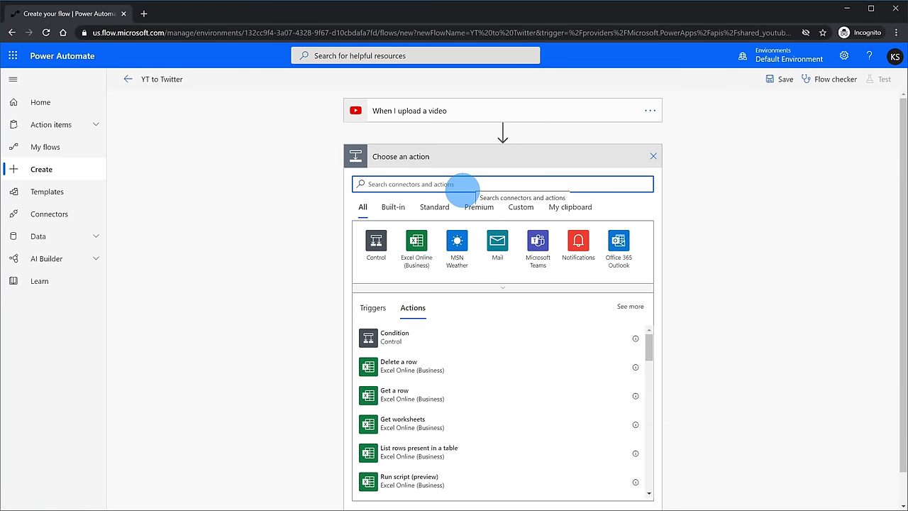
type("twitter")
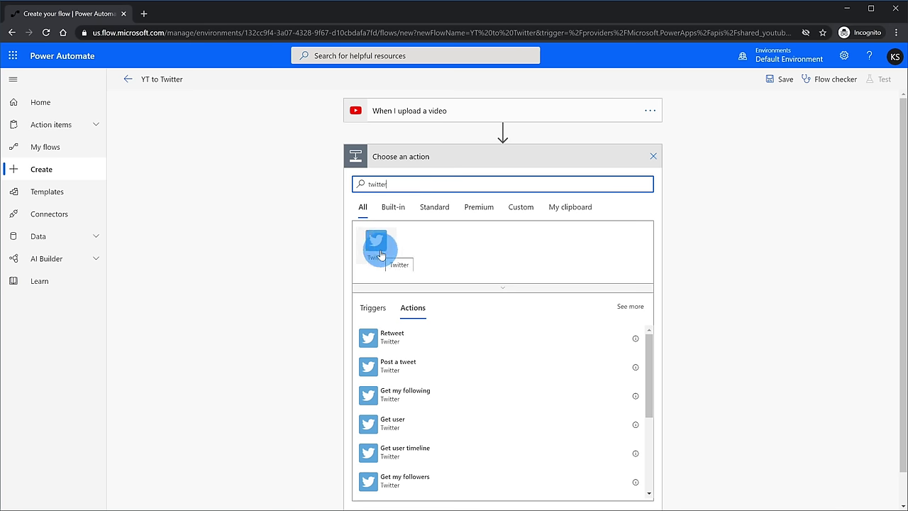
left_click(380, 254)
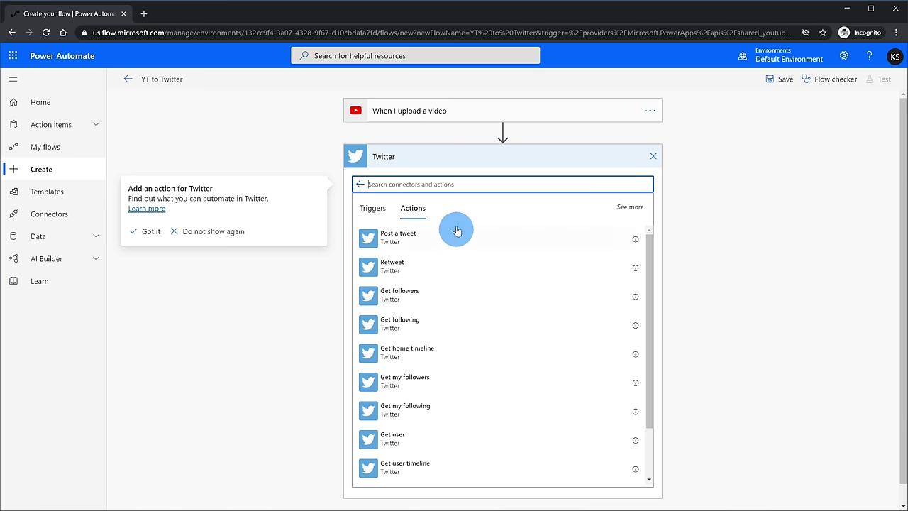
left_click(417, 237)
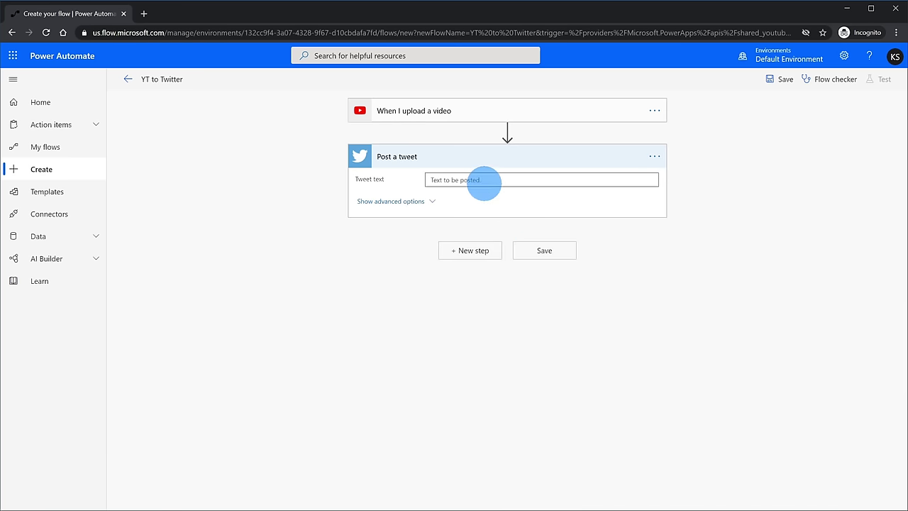
left_click(484, 183)
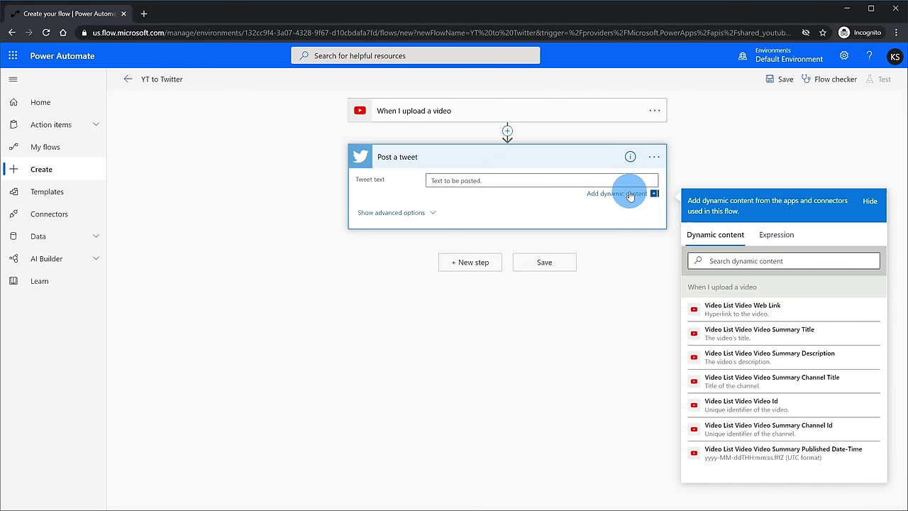
Step: Set the tweet text to Video List Video Web Link and save YT to Twitter
left_click(766, 310)
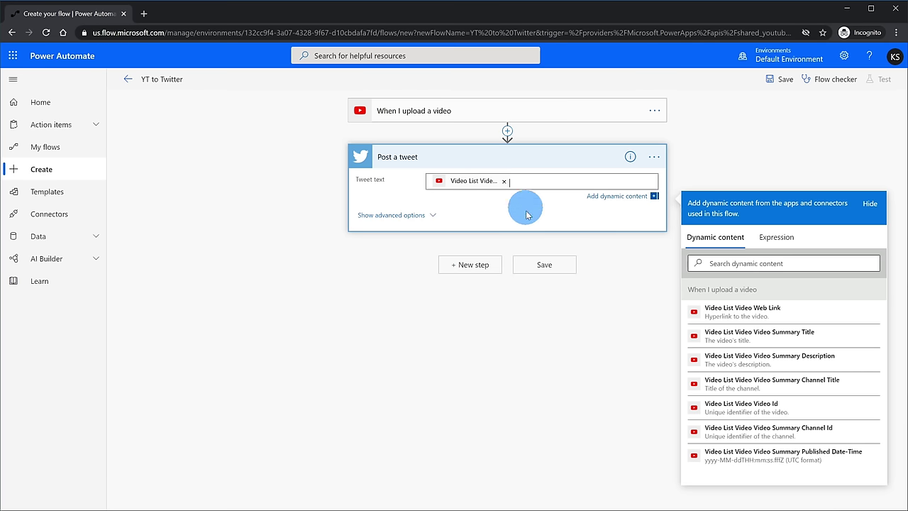
left_click(548, 266)
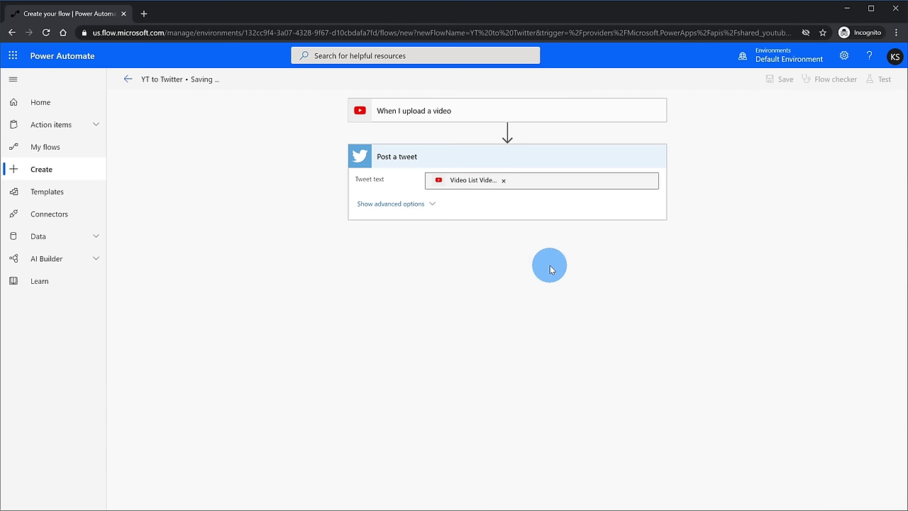
left_click(44, 146)
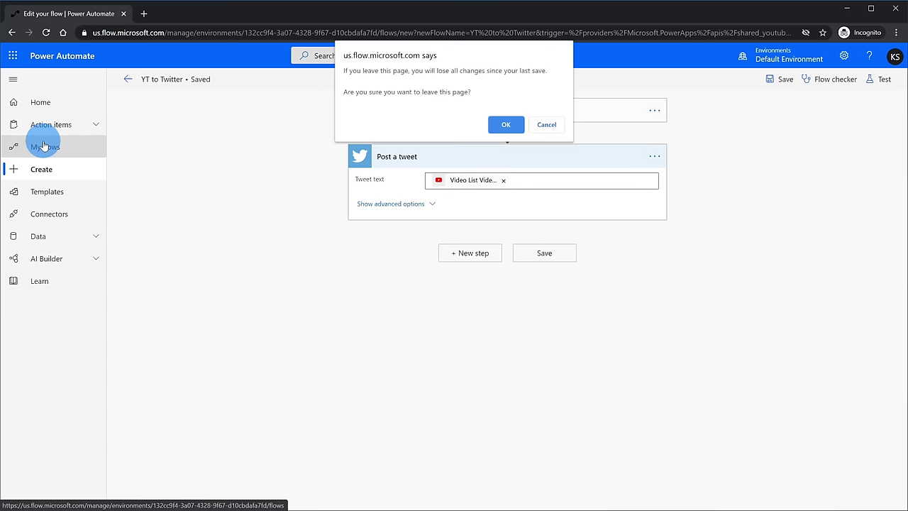
Step: Leave the YT to Twitter editor and begin a new blank Instant flow from Create
left_click(506, 124)
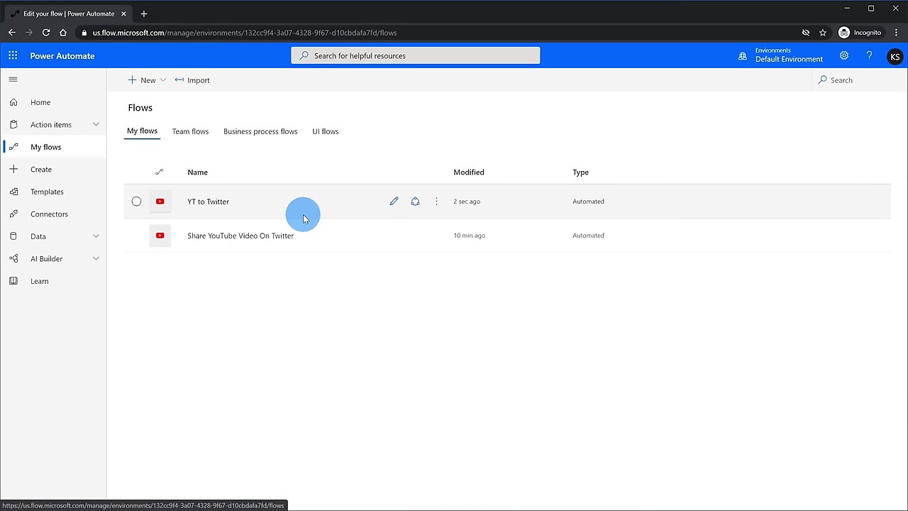
left_click(84, 172)
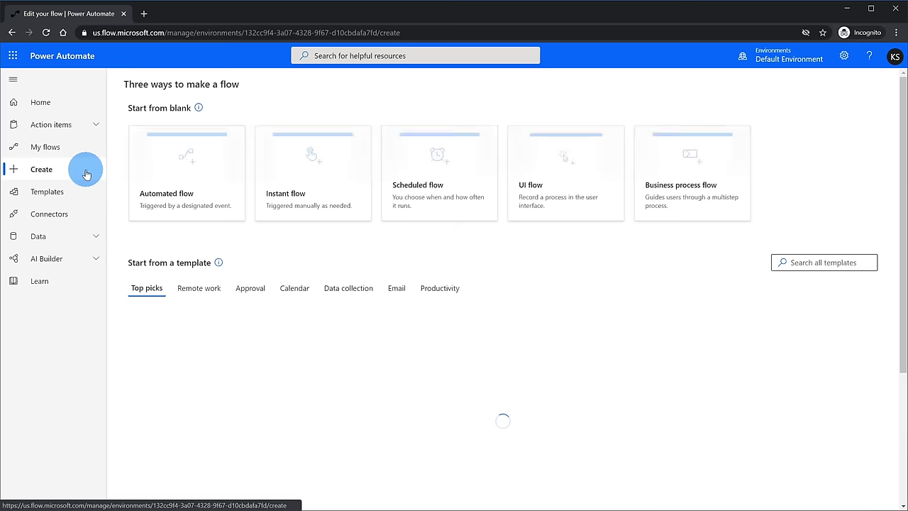
left_click(355, 220)
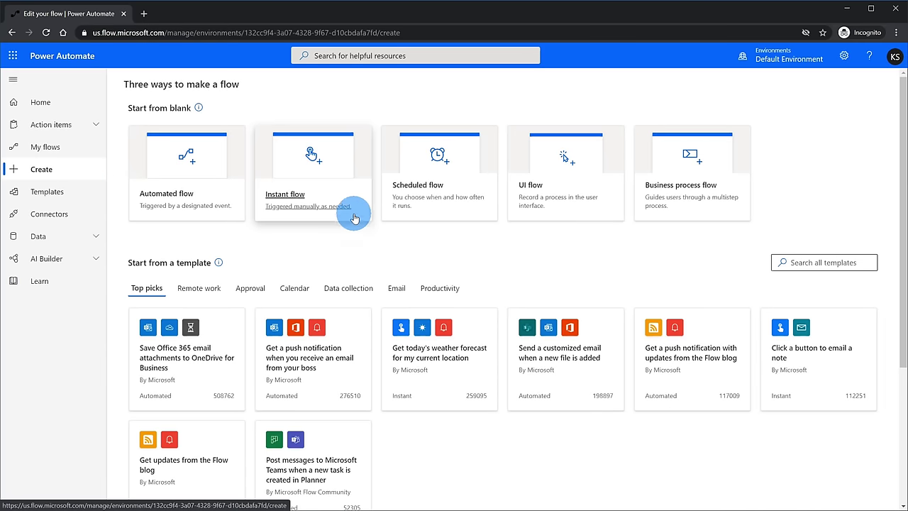
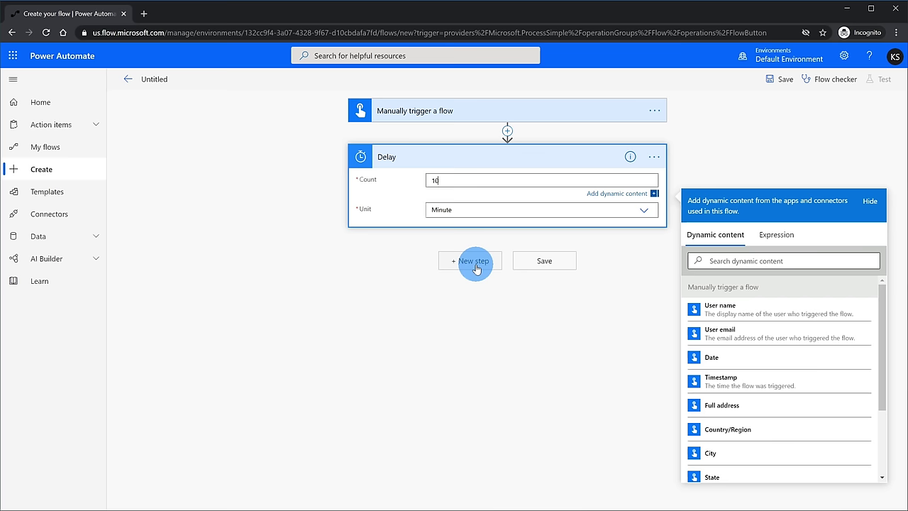
Step: Add a 'Send me a mobile notification' action reading 'Follow up on what the wife asked about' and save the flow
left_click(474, 263)
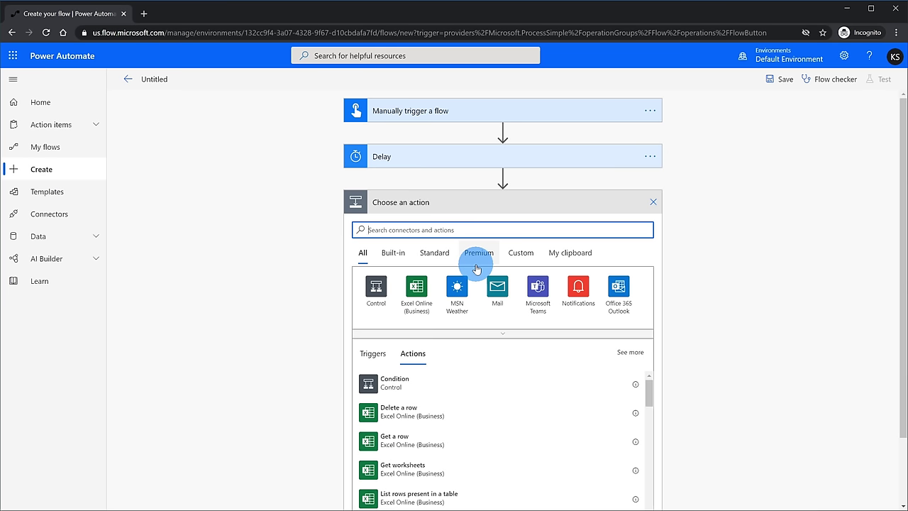
left_click(580, 293)
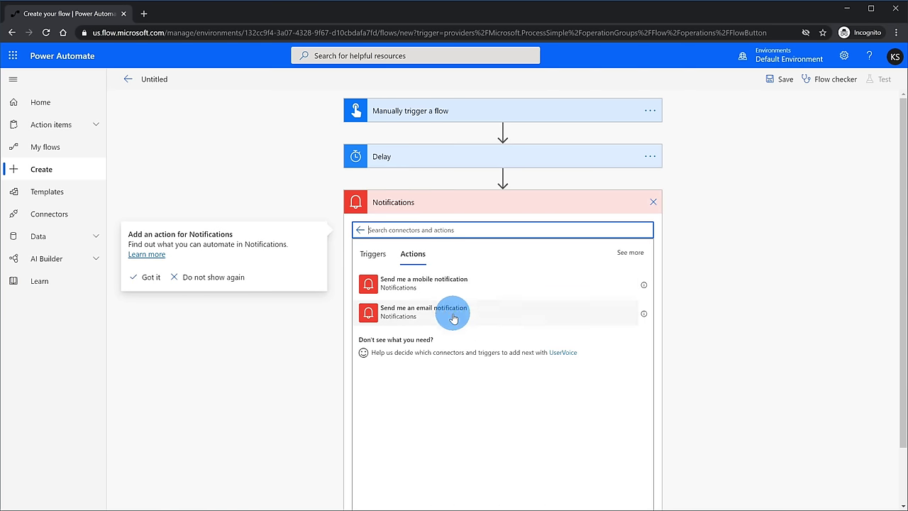
left_click(480, 285)
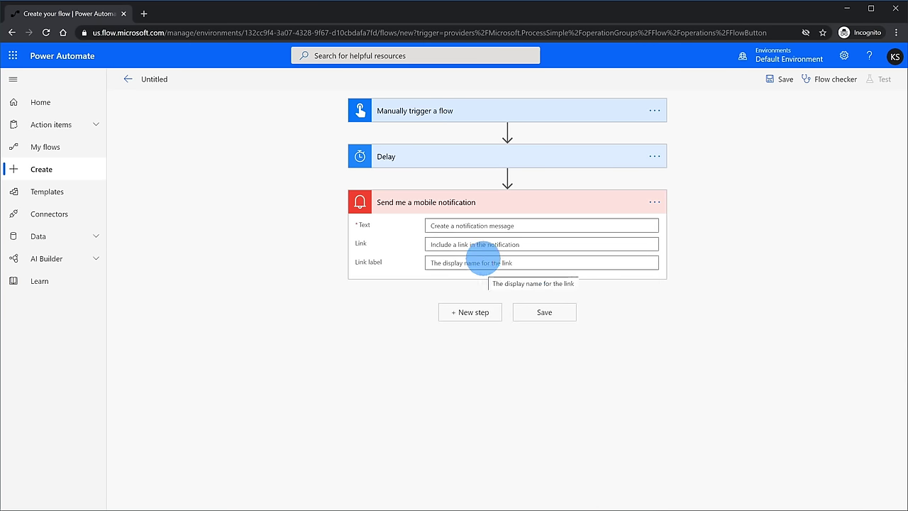
left_click(537, 226)
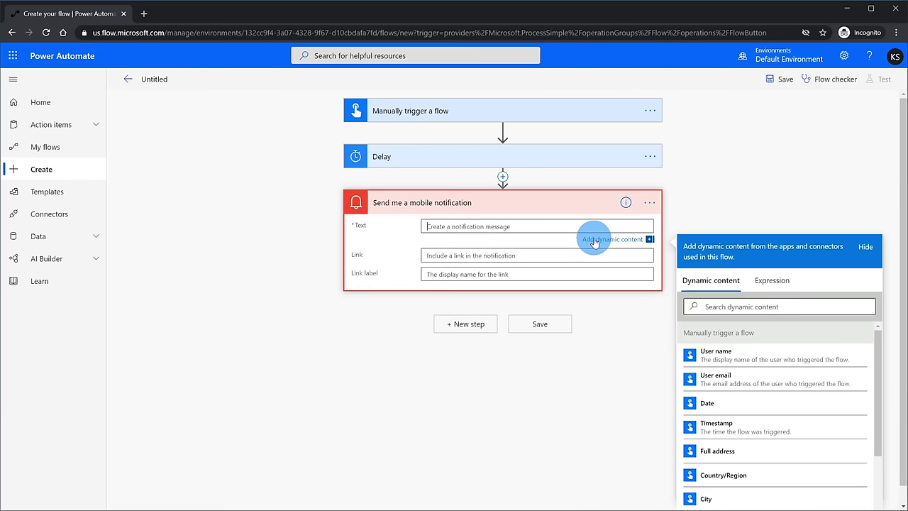
type("Follow up on what the wife asked about")
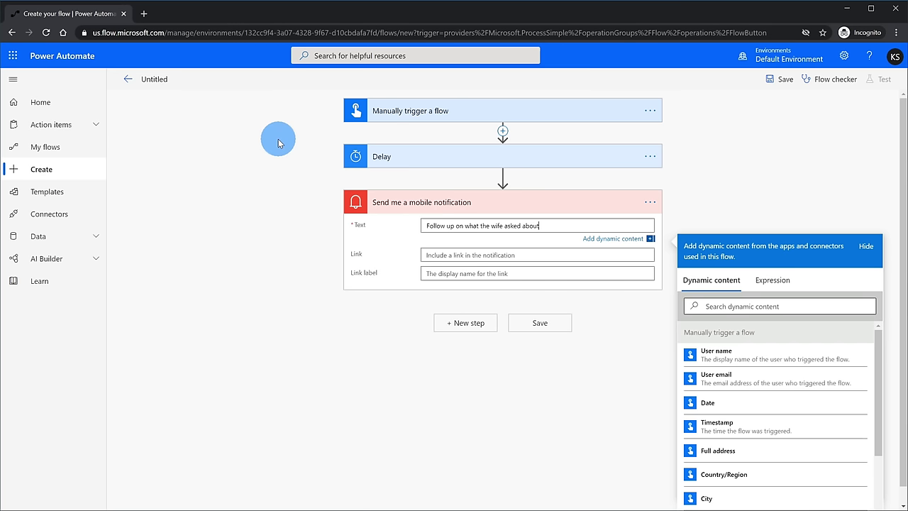
left_click(545, 323)
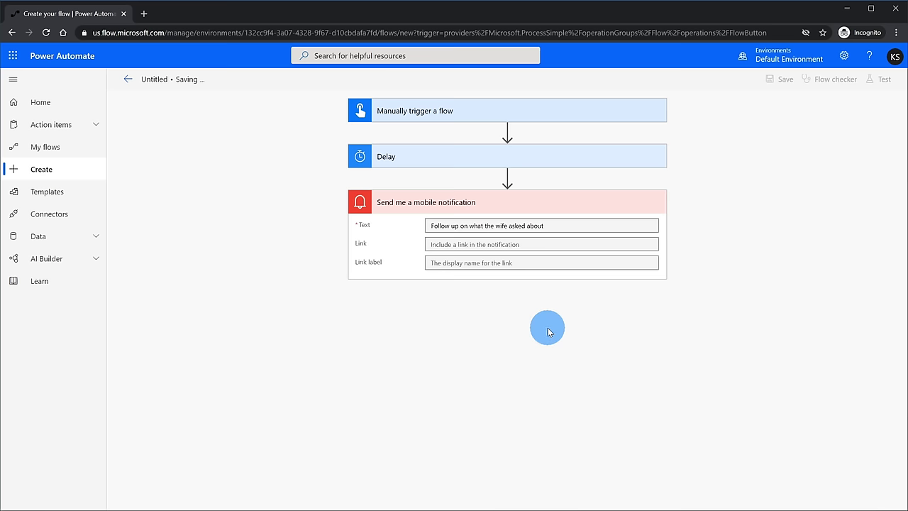
left_click(80, 149)
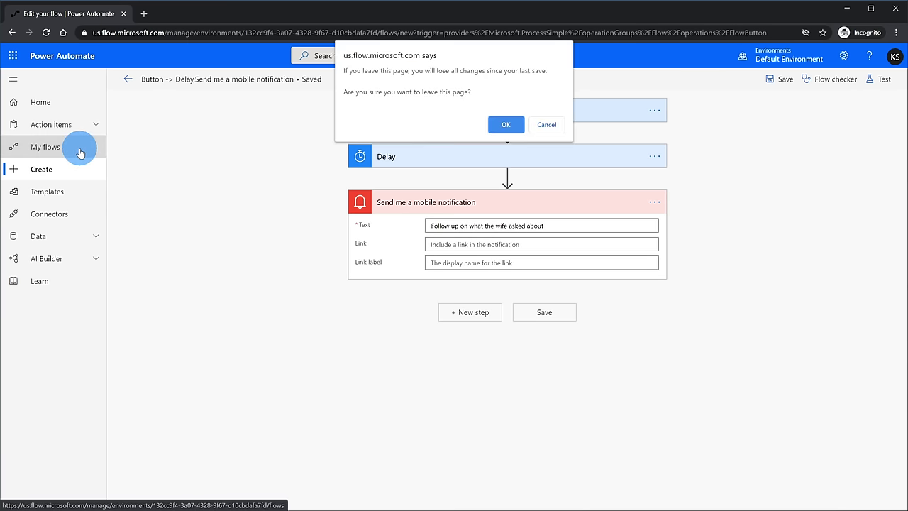
Step: Confirm leaving the flow editor and go to the Create page
left_click(505, 124)
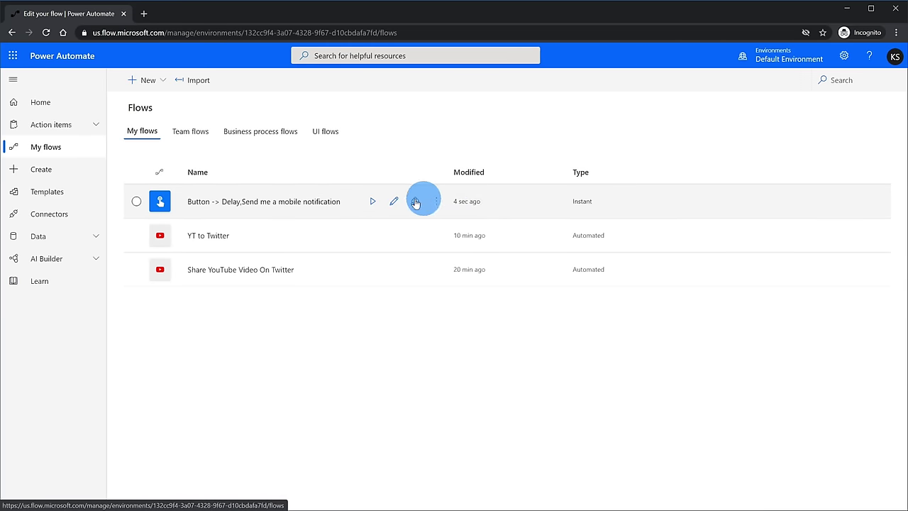
left_click(66, 171)
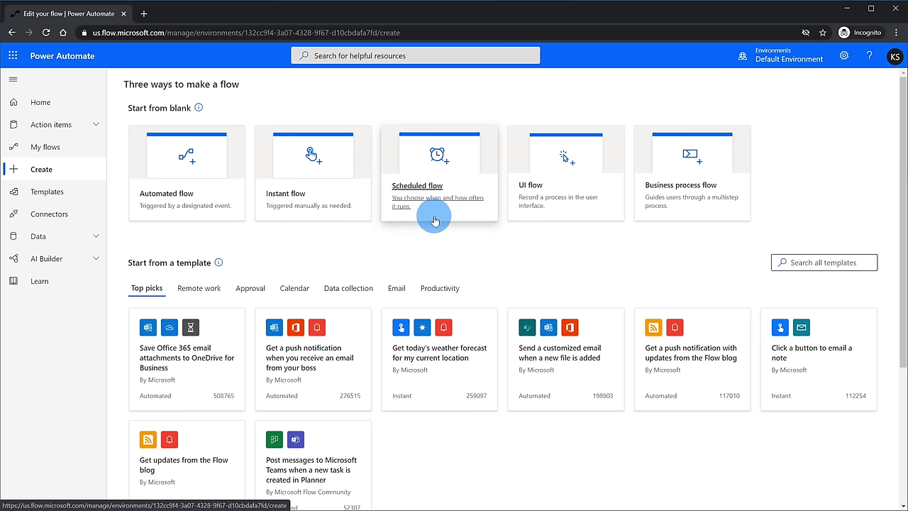
Step: Start a scheduled flow named 'Birthday' with a start date of April 30, 2020
left_click(434, 221)
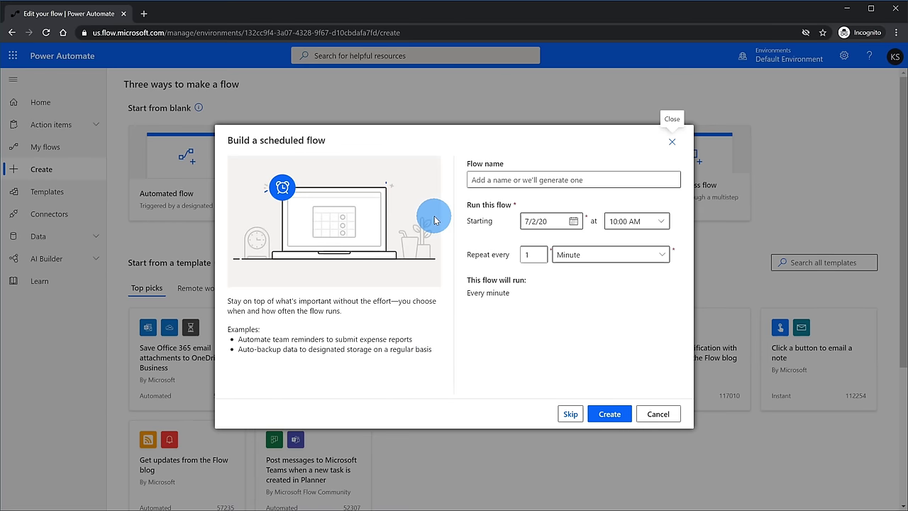
left_click(473, 179)
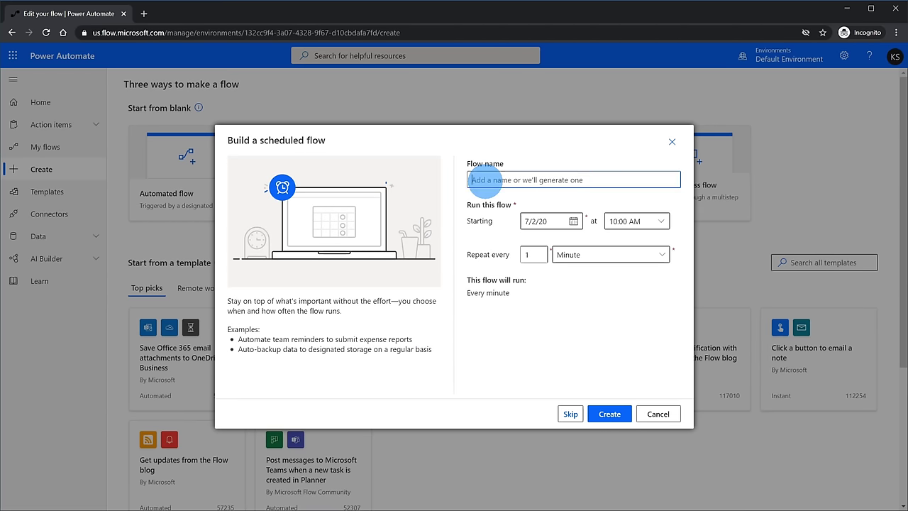
type("Birthday")
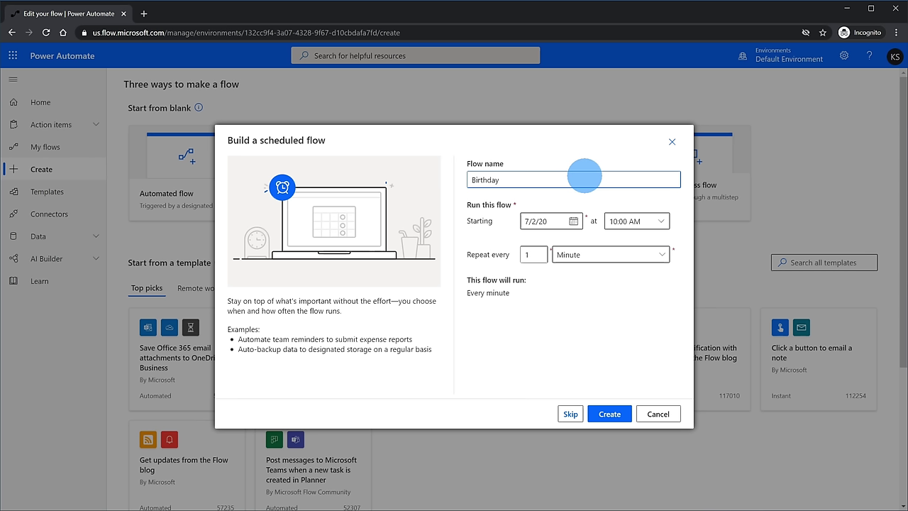
left_click(574, 222)
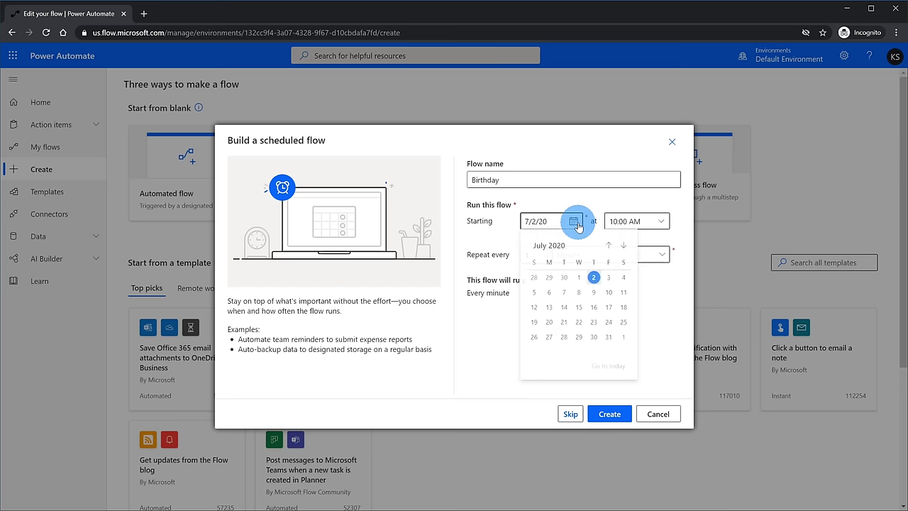
left_click(608, 245)
left_click(608, 246)
left_click(608, 246)
left_click(595, 339)
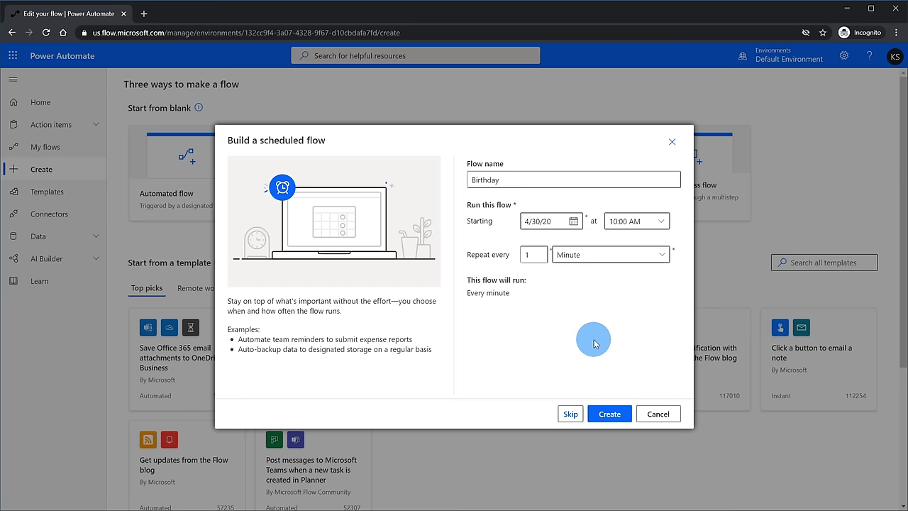
Step: Set the start time to 12:00 PM, repeat every 12 months, and create the flow
left_click(646, 221)
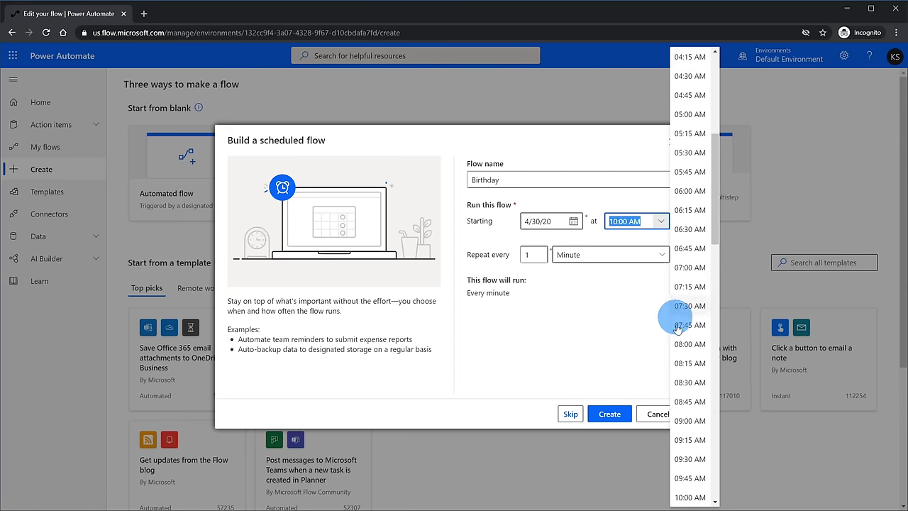
scroll(675, 312, "down", 3)
left_click(684, 443)
left_click_drag(531, 253, 583, 258)
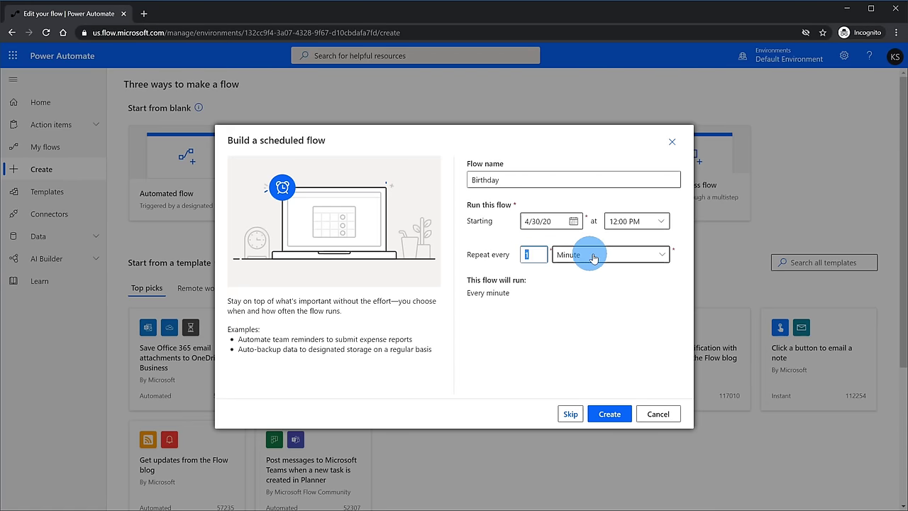
left_click(583, 256)
left_click(592, 271)
left_click(531, 254)
type("2")
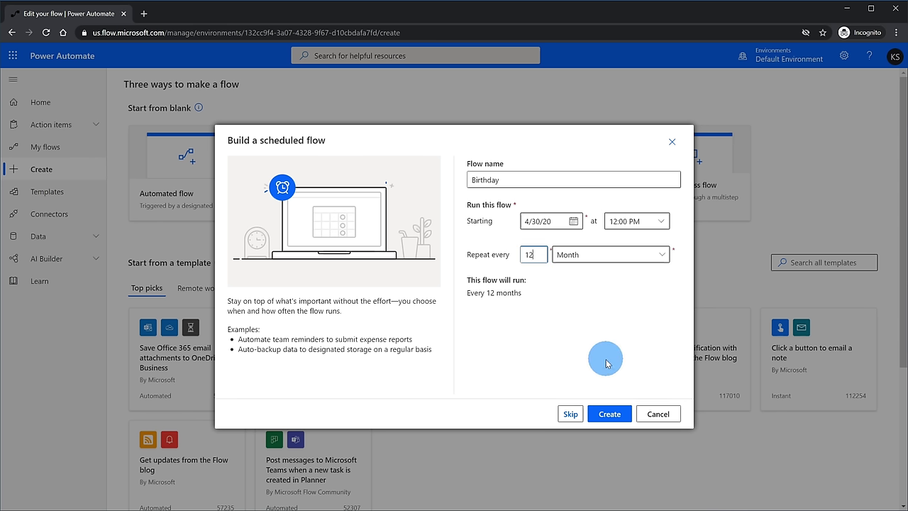
left_click(609, 416)
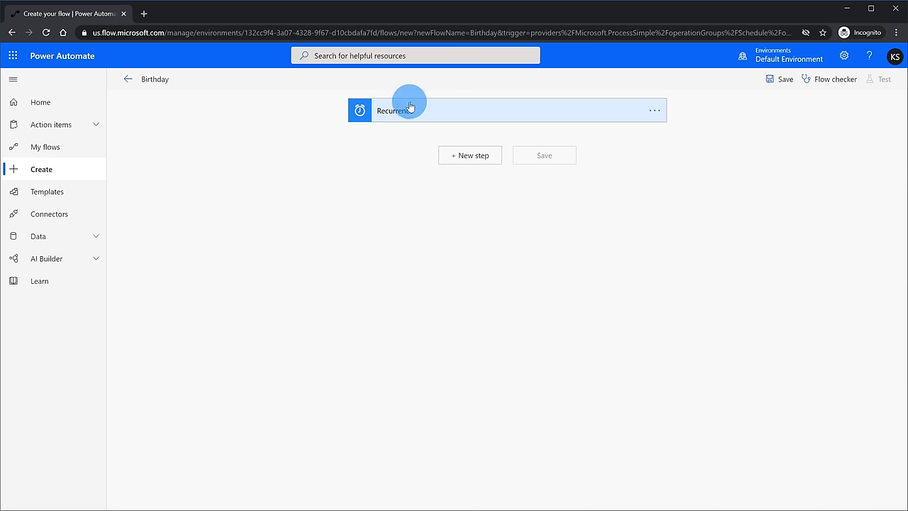
Step: Add the Mail 'Send an email notification (V3)' action below the Recurrence trigger
left_click(478, 162)
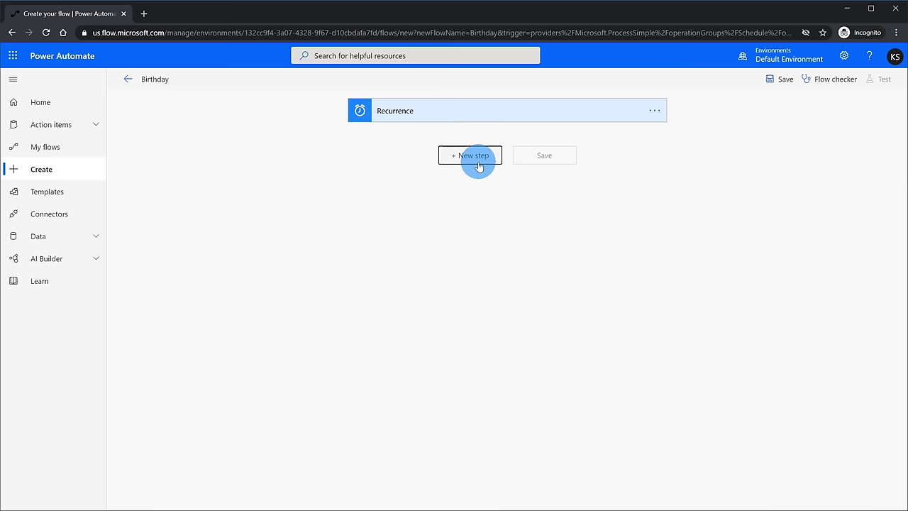
left_click(497, 241)
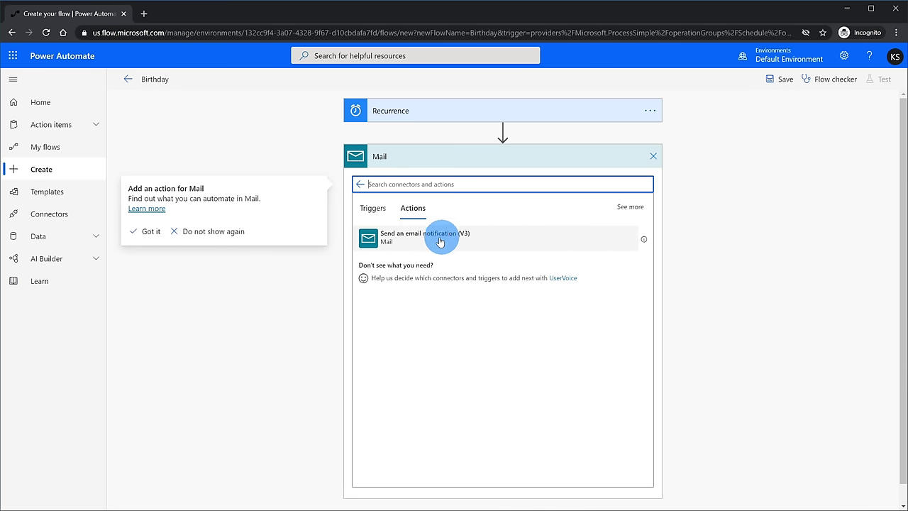
left_click(399, 241)
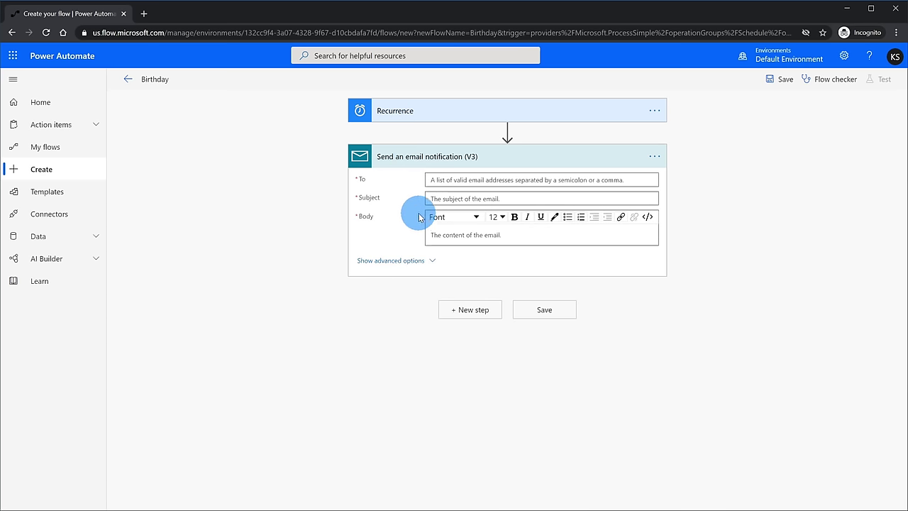
Step: Enter the recipient's e-mail address, subject 'Happy birthday mom!' and body 'I love you so much'
left_click(461, 180)
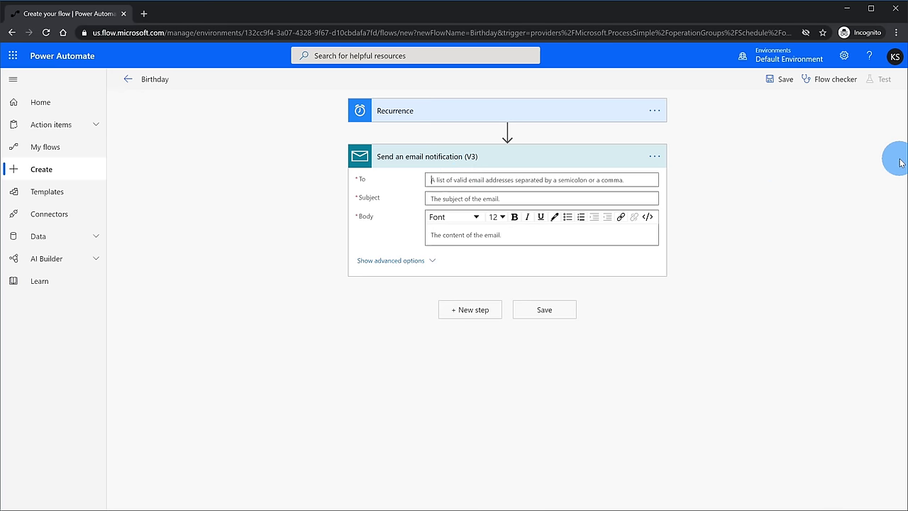
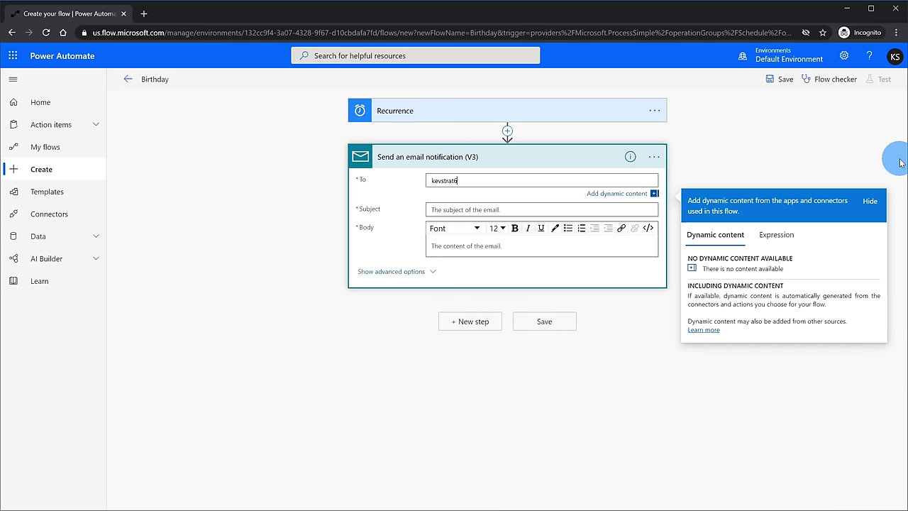
key("Tab")
key("Tab")
left_click(535, 209)
type("Happy birthday mom!")
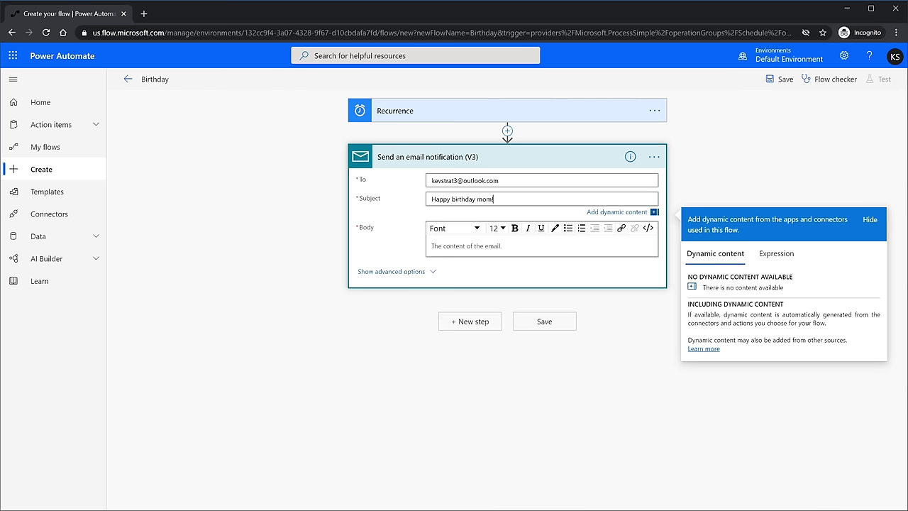
left_click(470, 247)
type("I love you so much")
Step: Reveal the advanced email options and save the Birthday flow
left_click(841, 250)
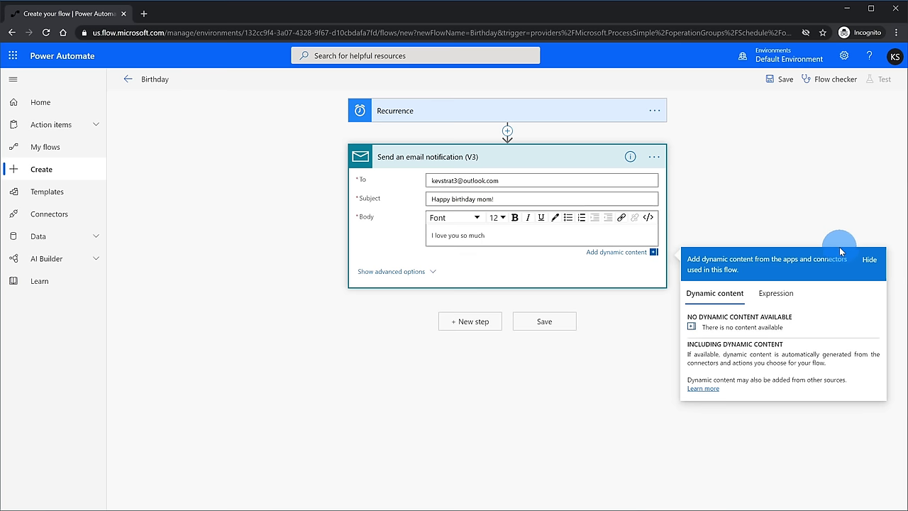
left_click(393, 273)
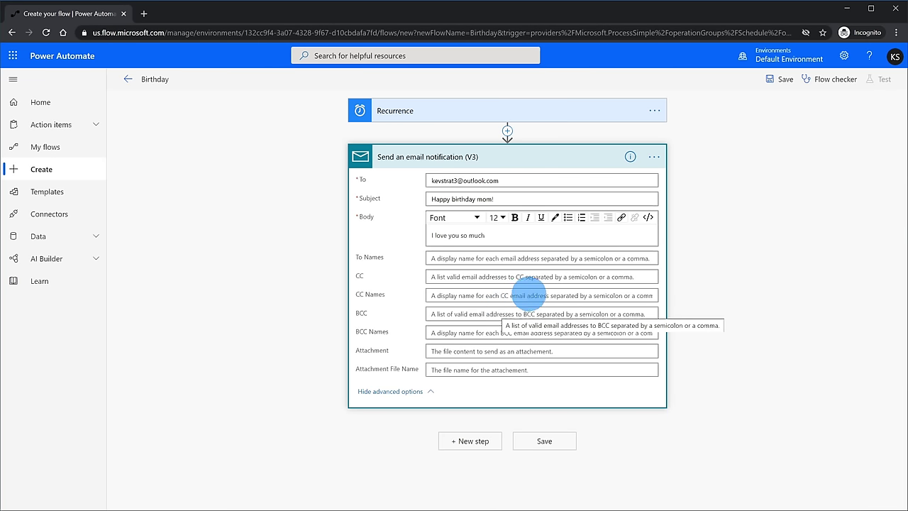
left_click(541, 442)
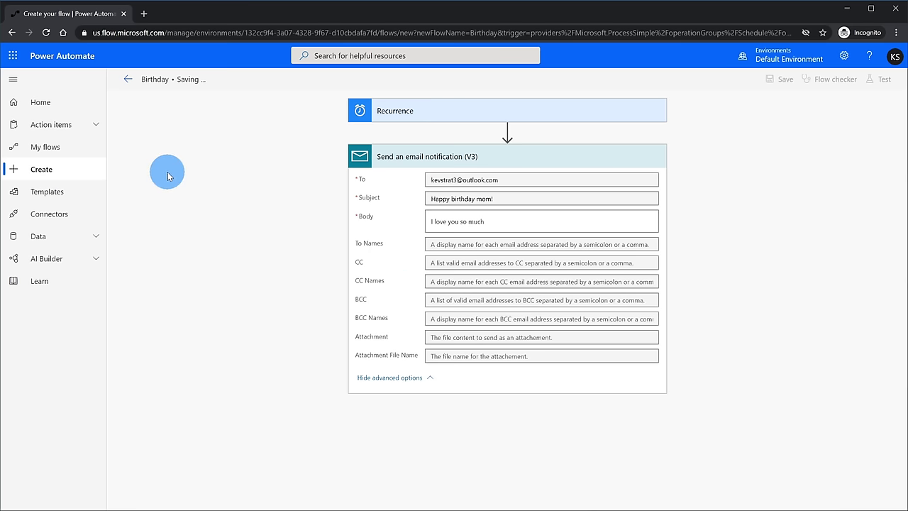
left_click(85, 146)
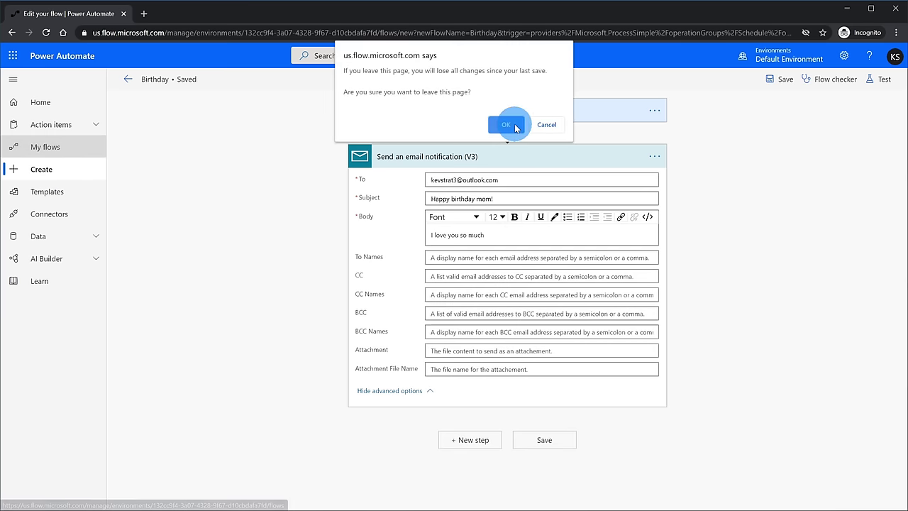
Step: Confirm leaving the Birthday flow editor and go to the Create page
left_click(507, 124)
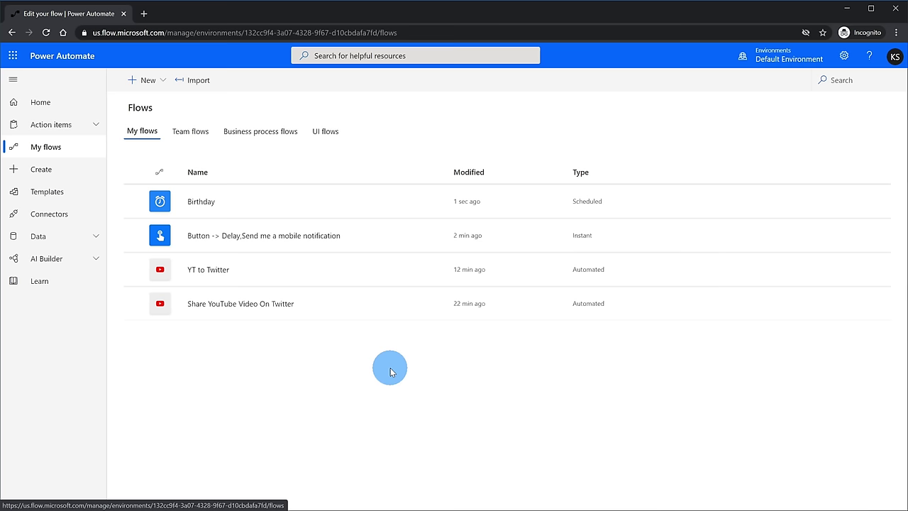
left_click(85, 169)
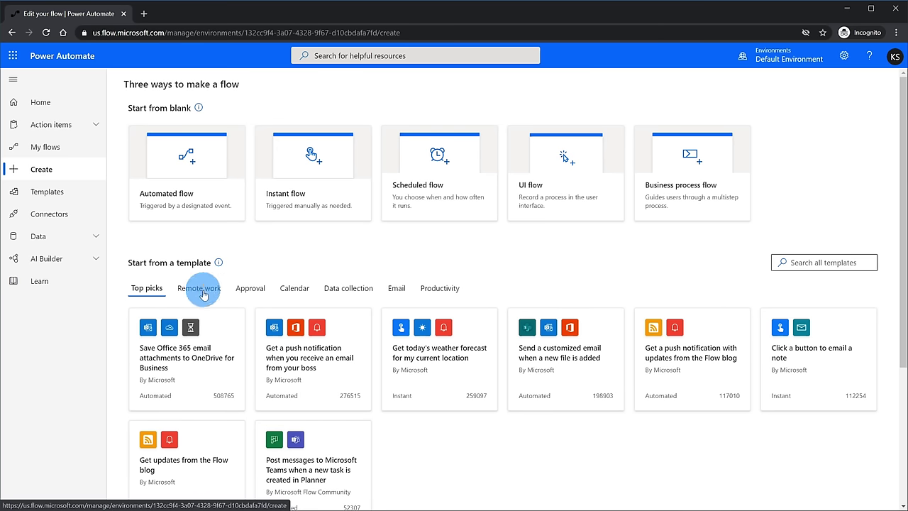
Step: Browse the Templates gallery and keep it sorted by popularity
scroll(202, 352, "down", 3)
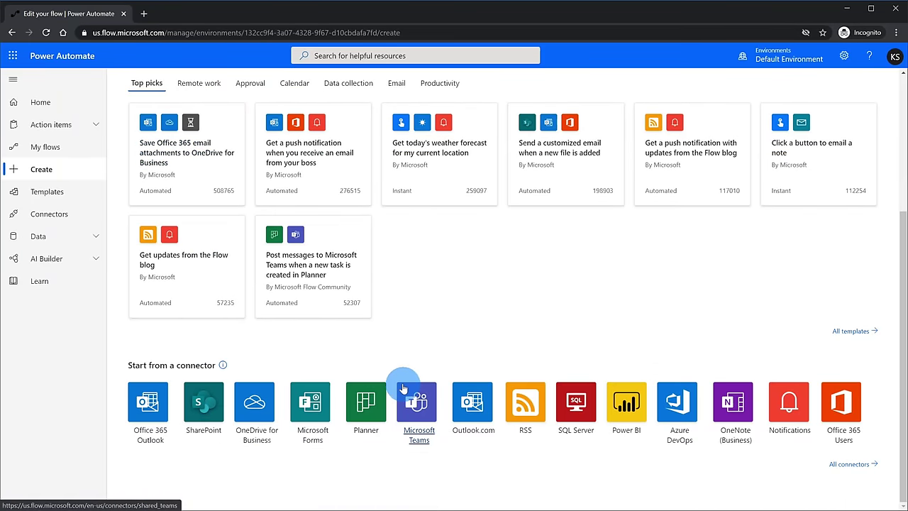
scroll(405, 385, "up", 3)
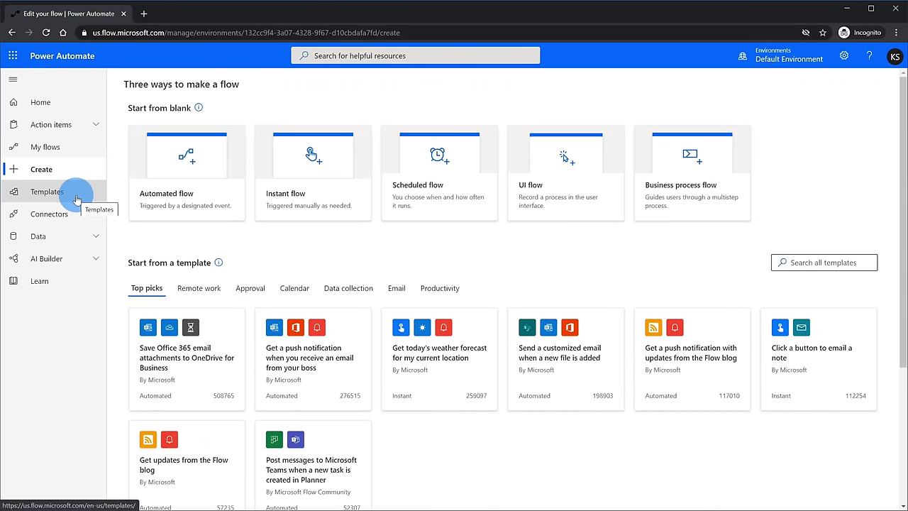
left_click(77, 200)
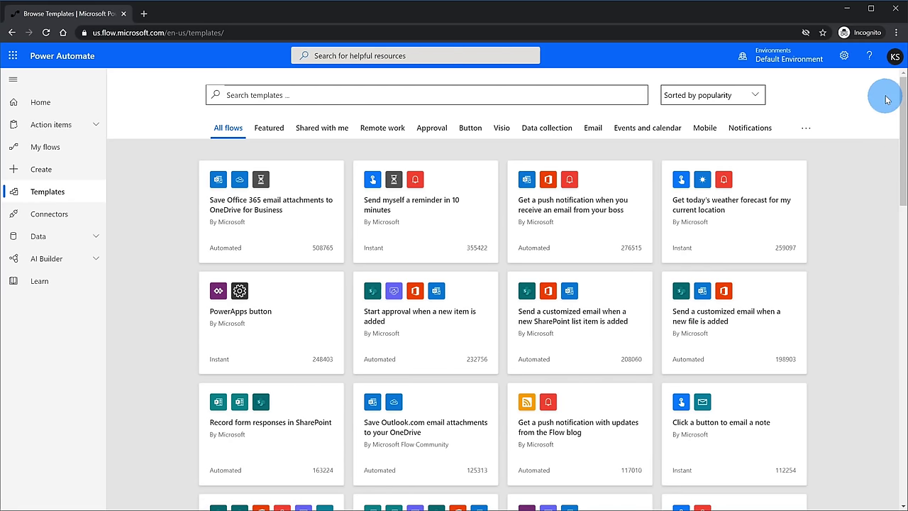
left_click_drag(897, 95, 879, 174)
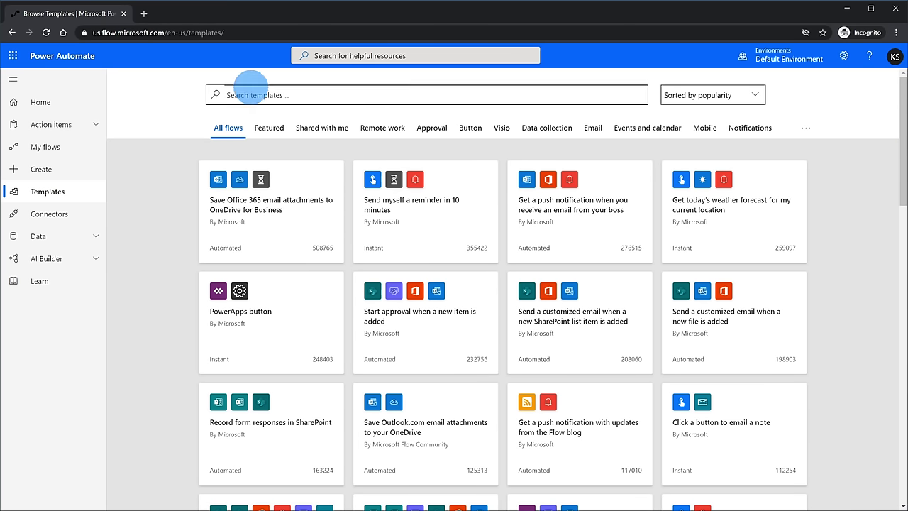
left_click(749, 98)
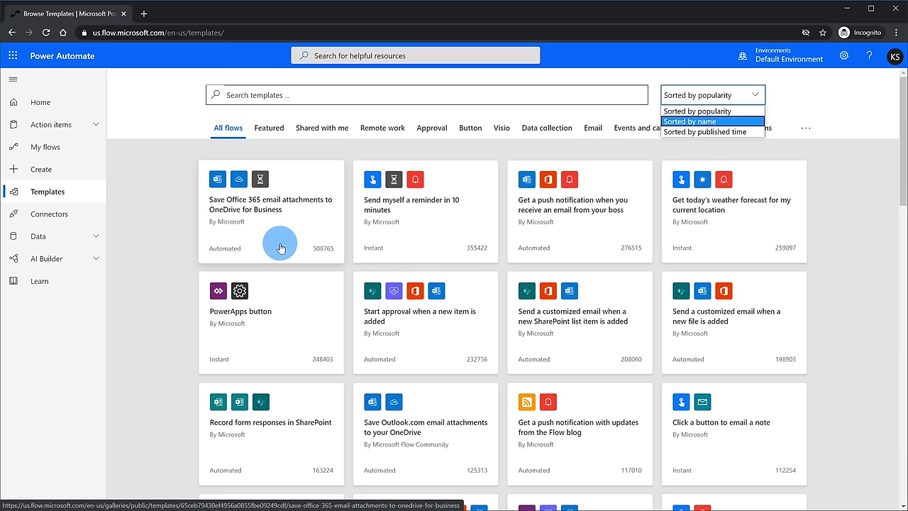
left_click(160, 183)
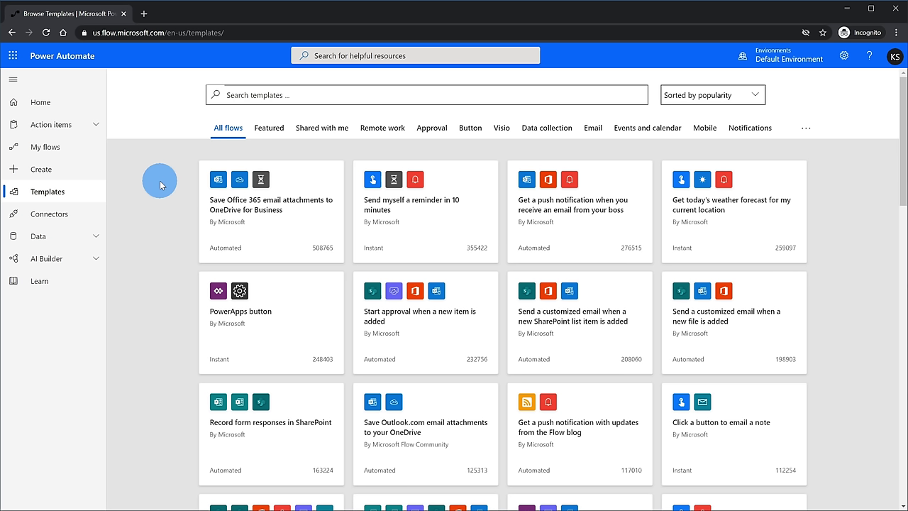
Step: Show the Connectors page and scroll through the popular and recently added connectors
left_click(78, 218)
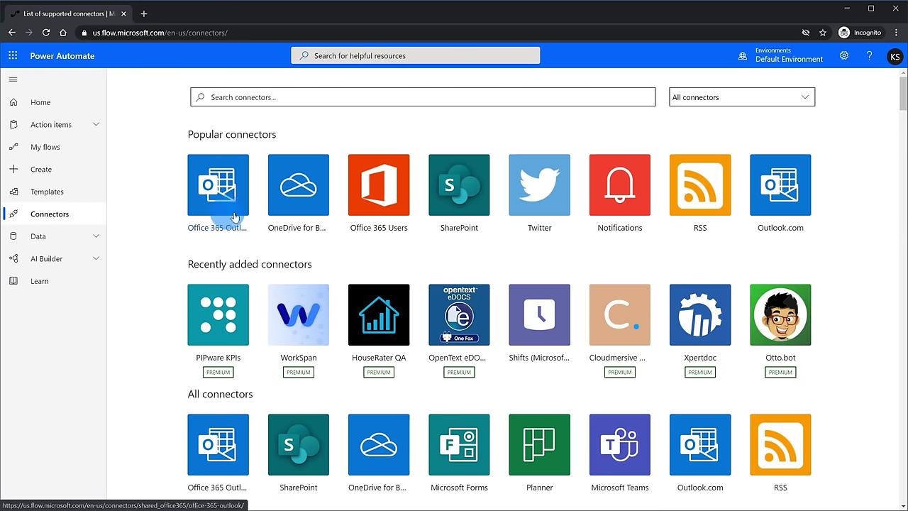
left_click(868, 183)
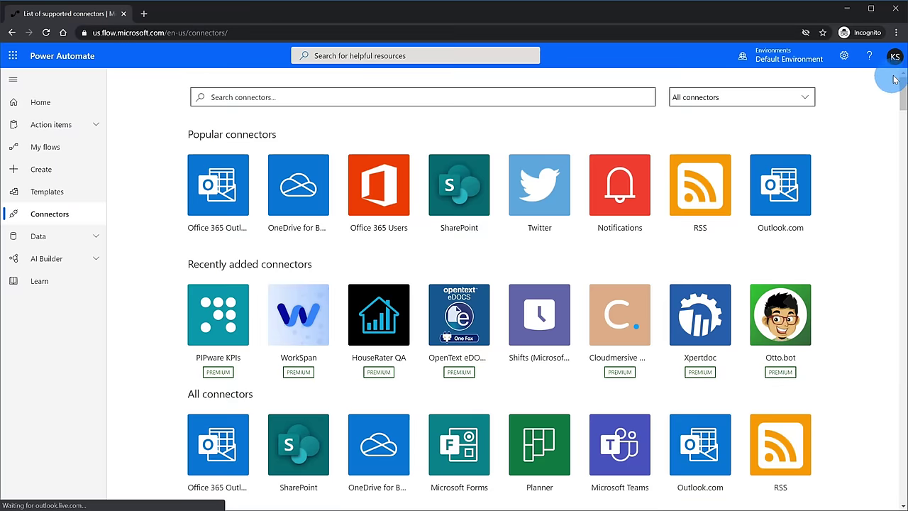
left_click_drag(902, 85, 902, 85)
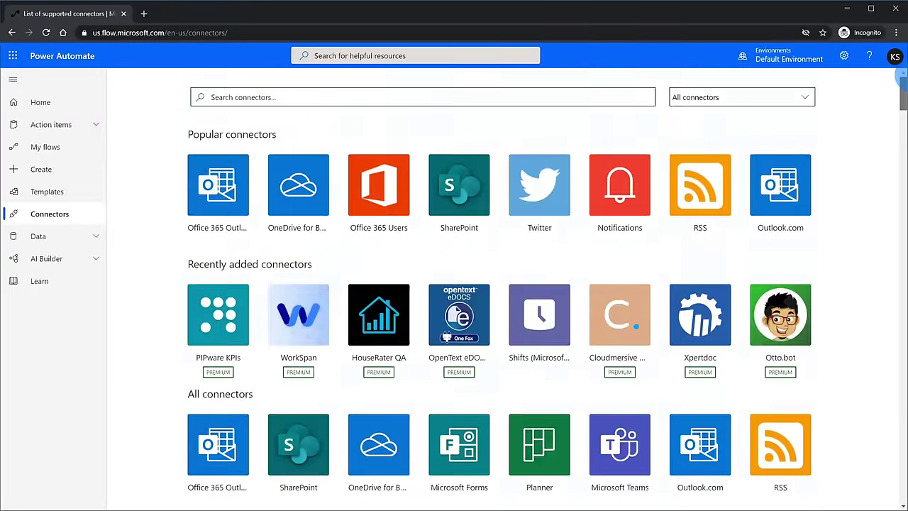